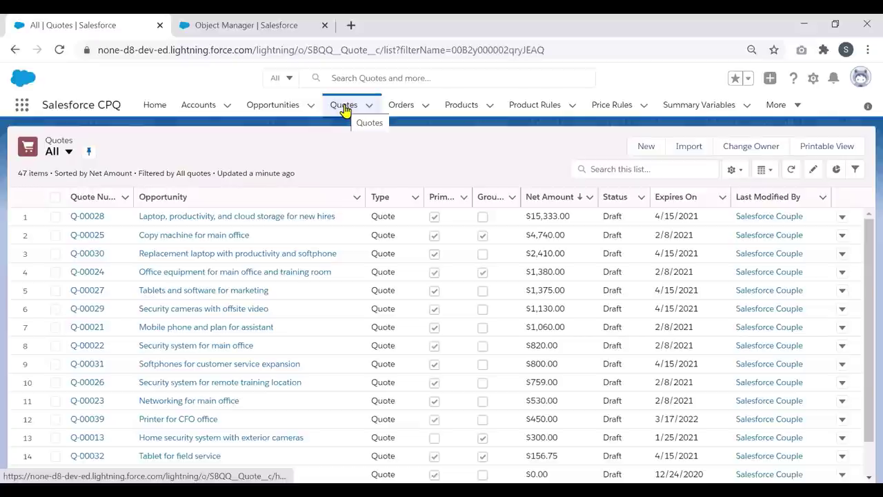
Open the line editor for the quote of the "Laptop, productivity, and cloud storage for new hires" opportunity
click(93, 220)
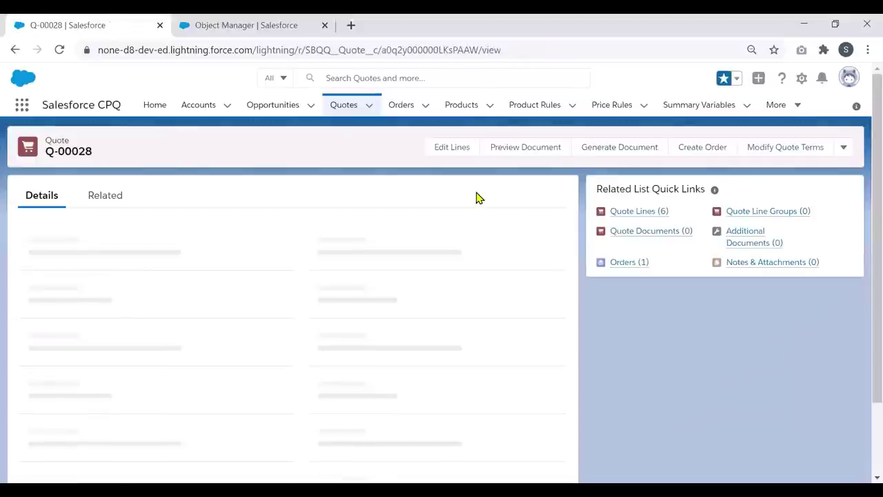
click(545, 156)
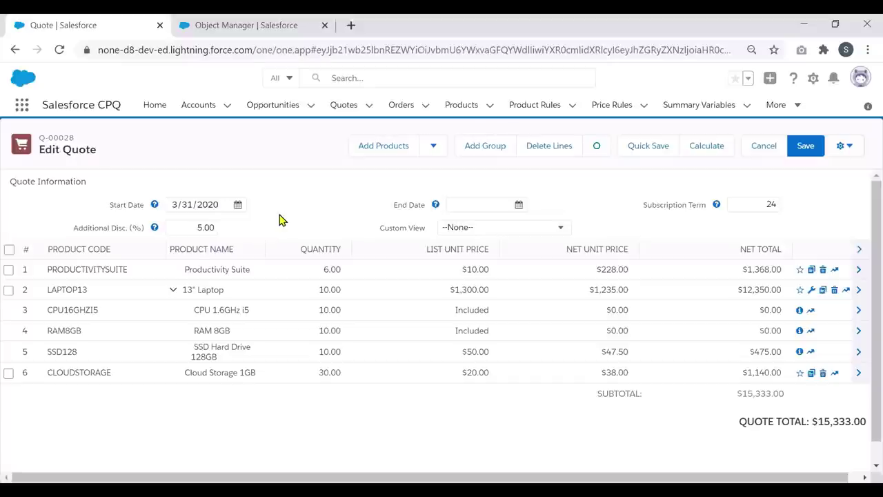
Set the quote's additional discount to 10% and apply it to the quote lines
click(198, 228)
text(10)
click(270, 229)
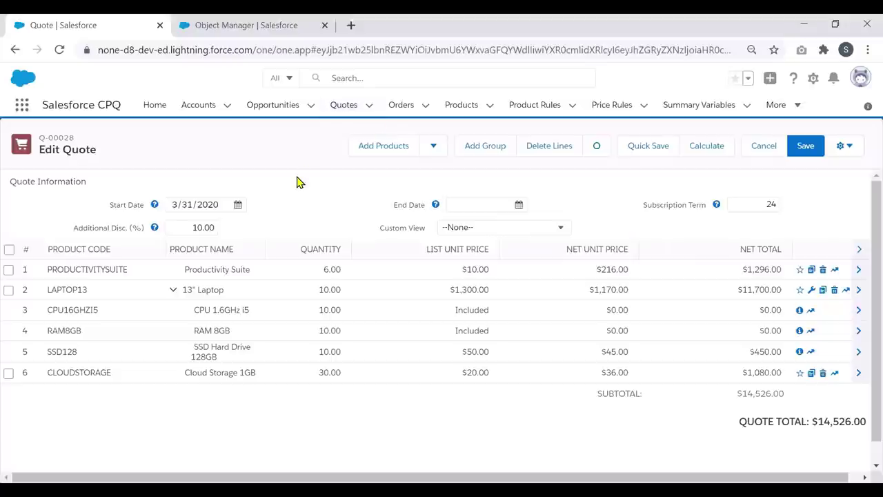
Open the Line Editor field set of the Quote Line object in the Object Manager
key(ctrl+Tab)
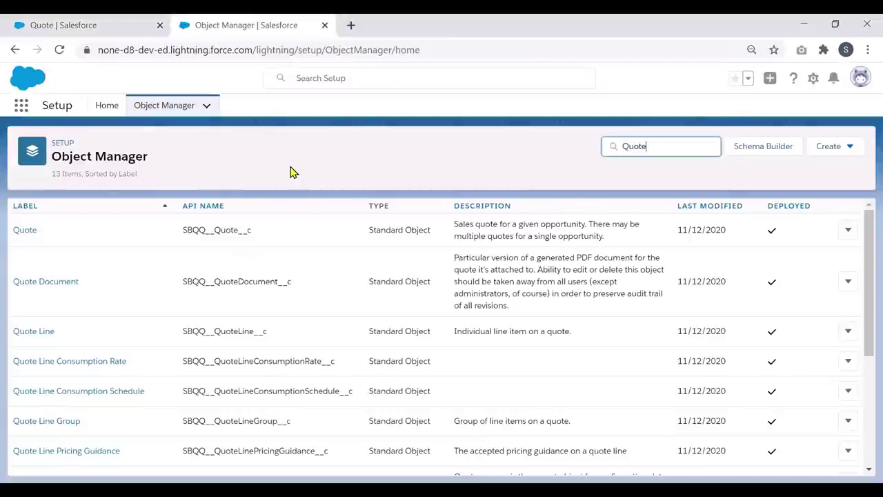
click(42, 336)
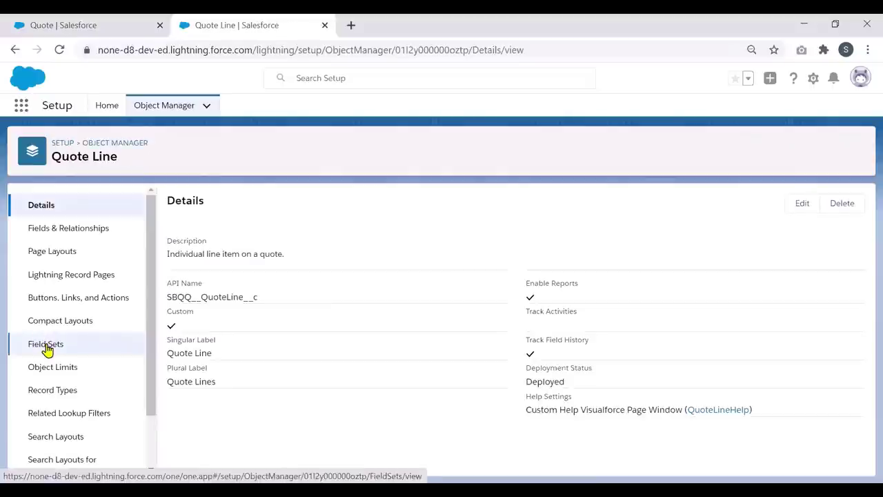
click(46, 349)
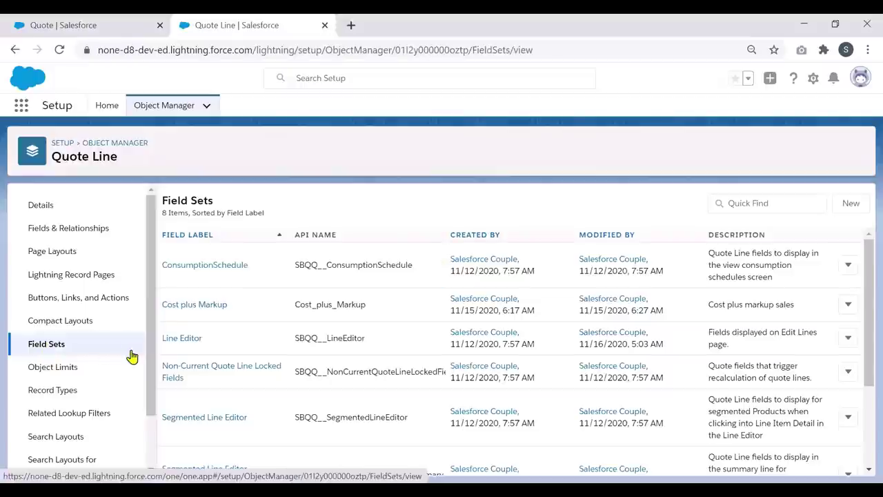
click(182, 341)
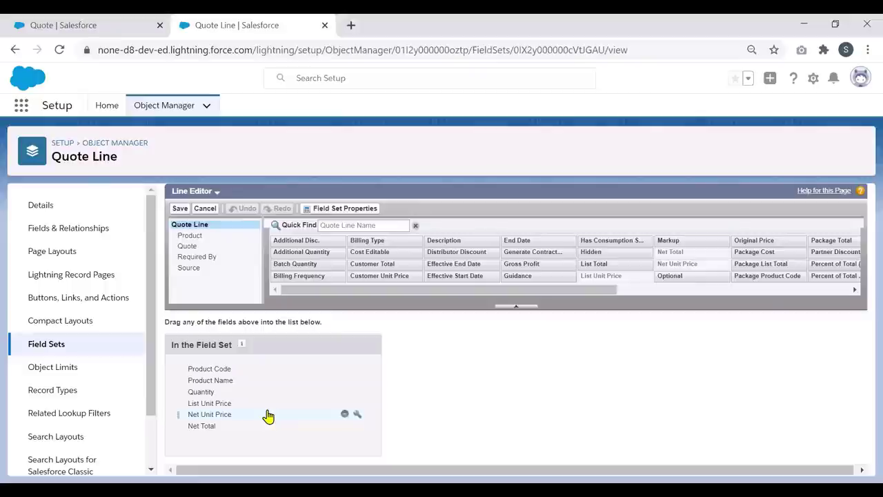
Find the Description field and add it to the field set directly below Product Name
click(366, 224)
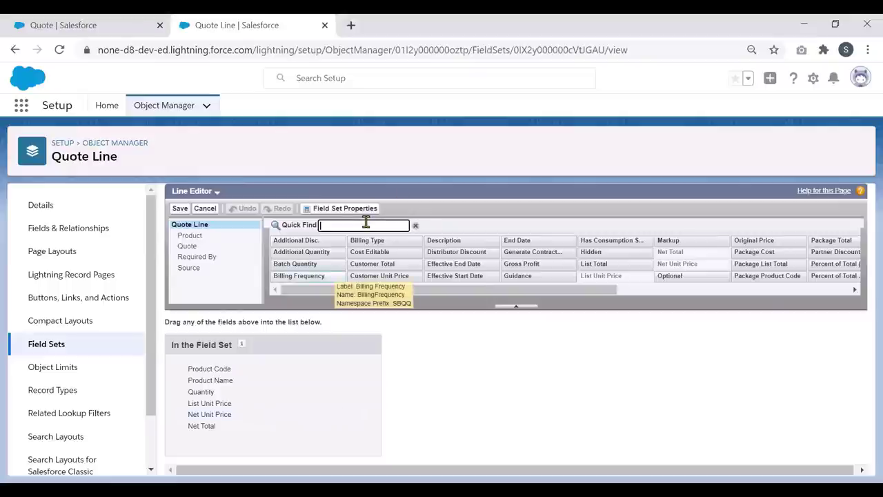
text(descr)
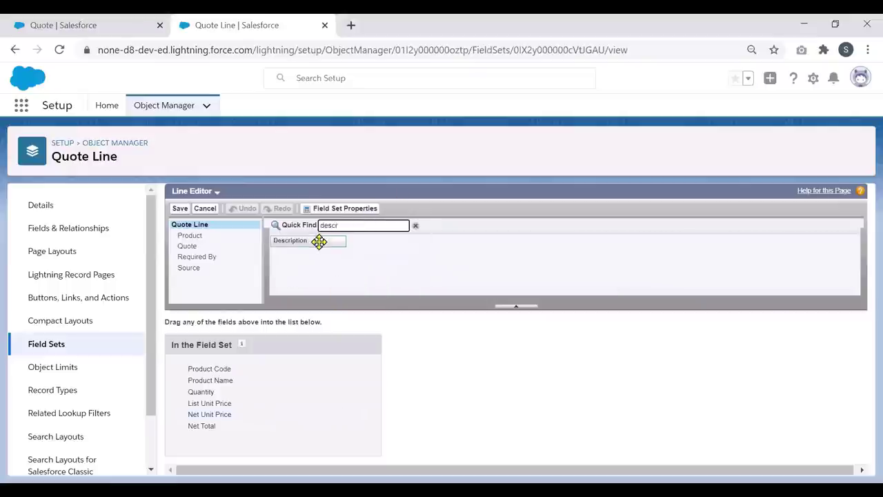
drag(319, 241, 252, 398)
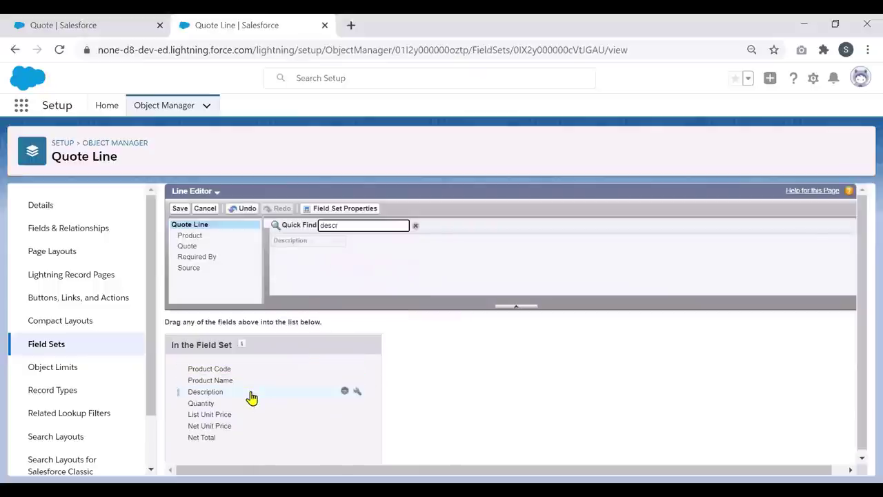
Add the Start Date and End Date fields below Description and save the Quote Line field set
key(BackSpace)
key(BackSpace)
key(BackSpace)
key(BackSpace)
text(dst)
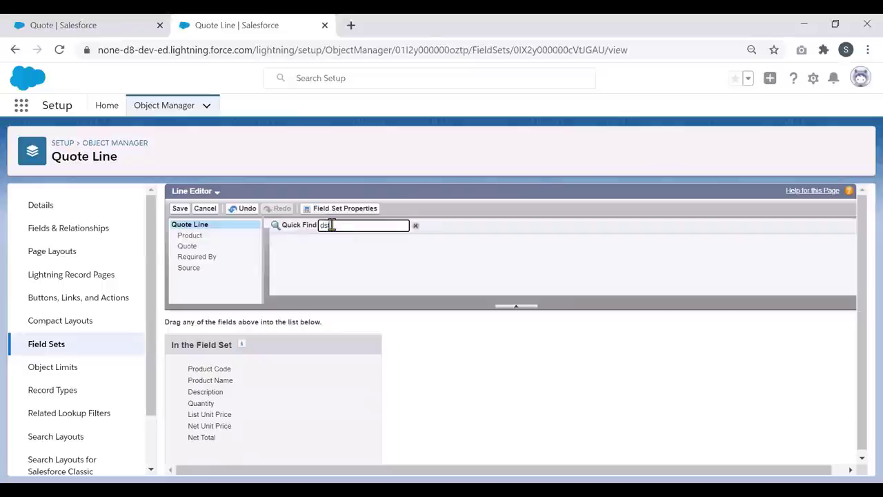
key(BackSpace)
text(ate)
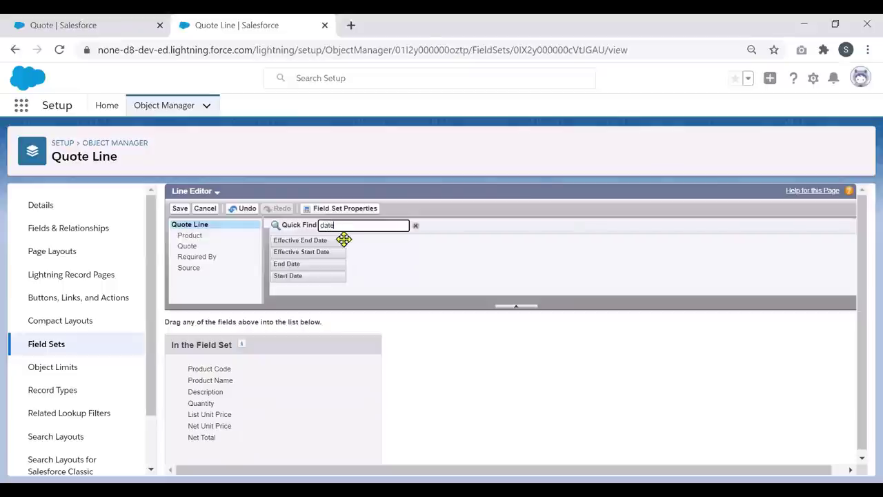
drag(325, 274, 286, 410)
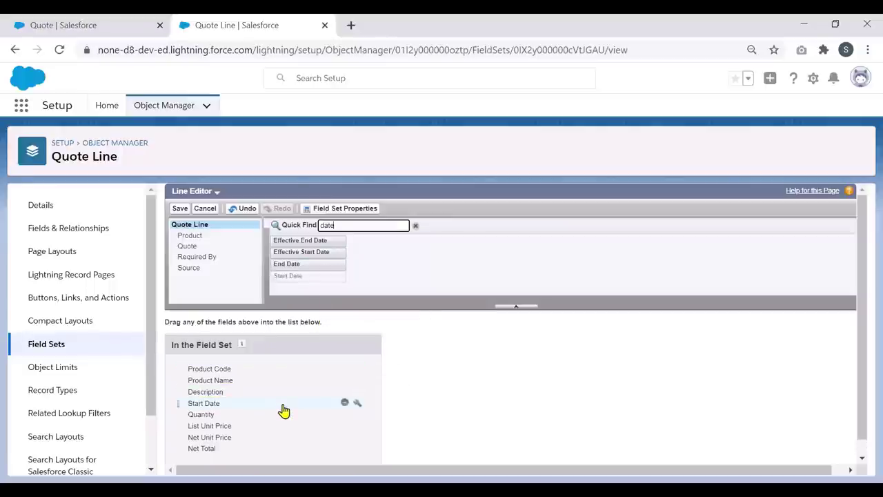
drag(306, 263, 279, 421)
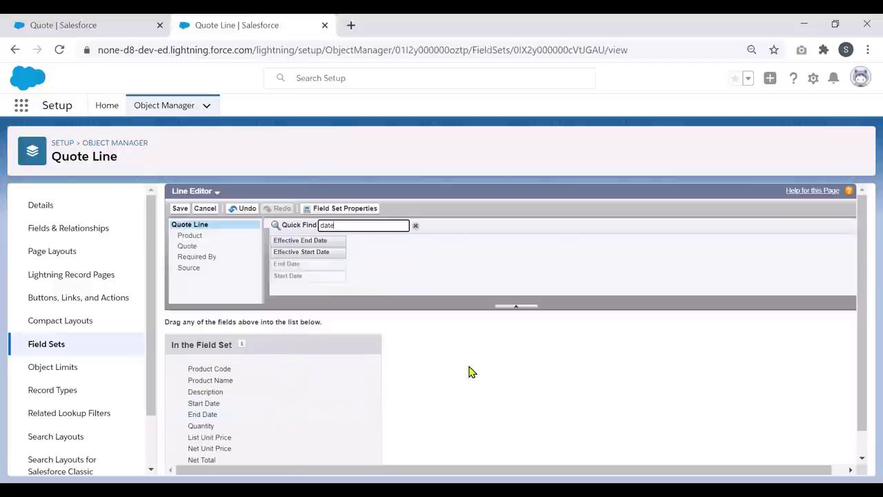
click(179, 210)
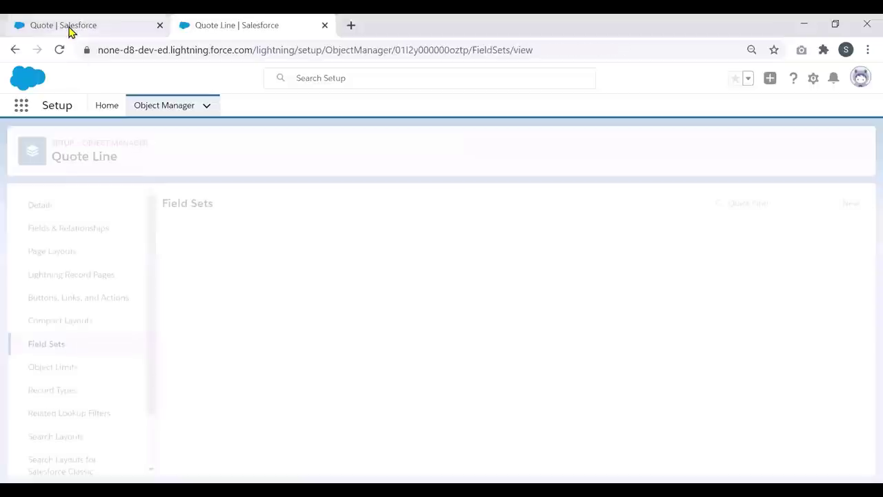
Reload the quote's line editor and sort the lines descending, first by product name and finally by quantity
click(69, 32)
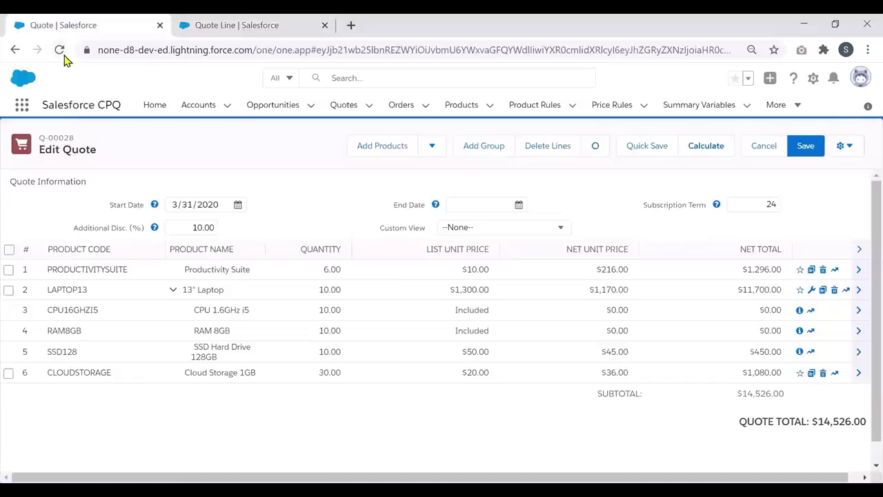
click(62, 55)
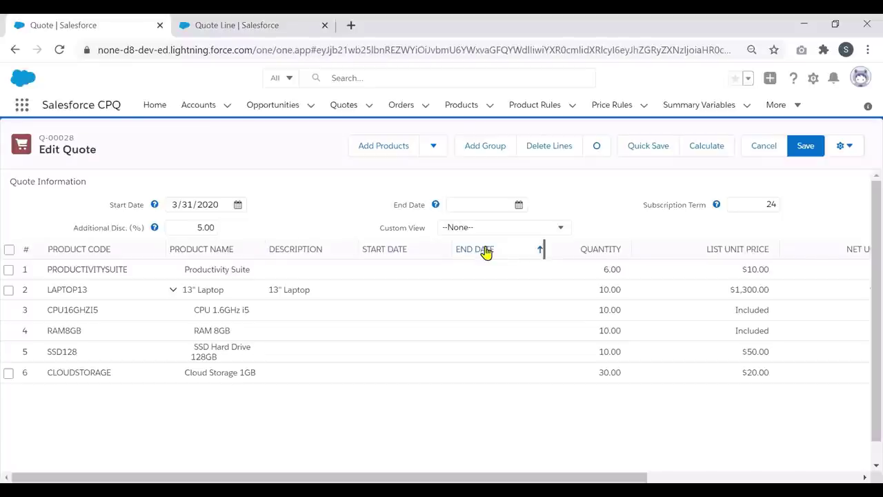
click(259, 252)
click(260, 252)
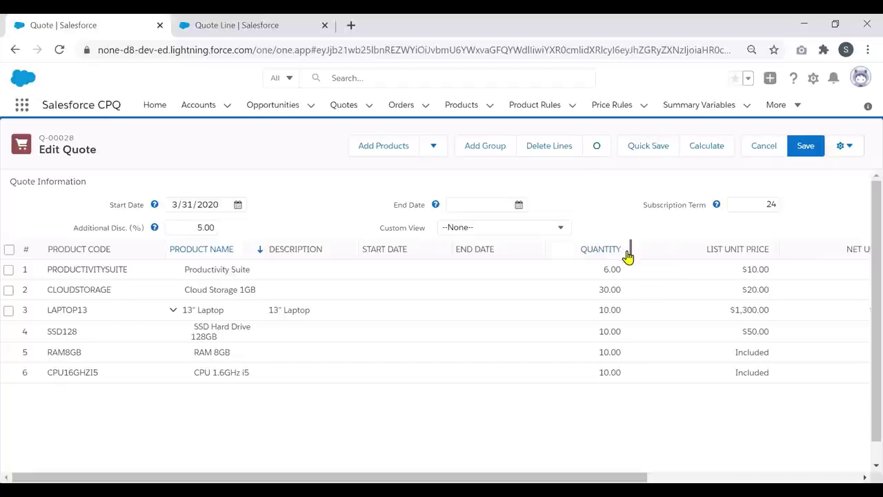
click(622, 256)
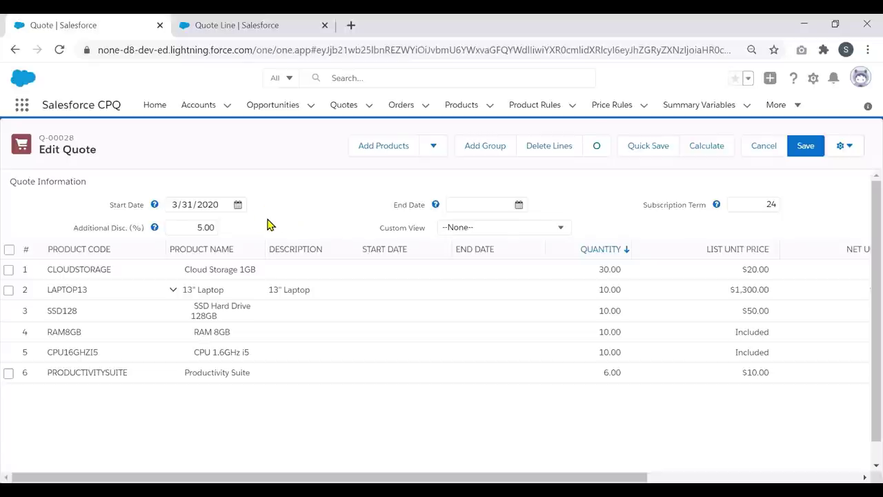
Find the Quote object in the Object Manager and open its Line Editor field set
key(ctrl+Tab)
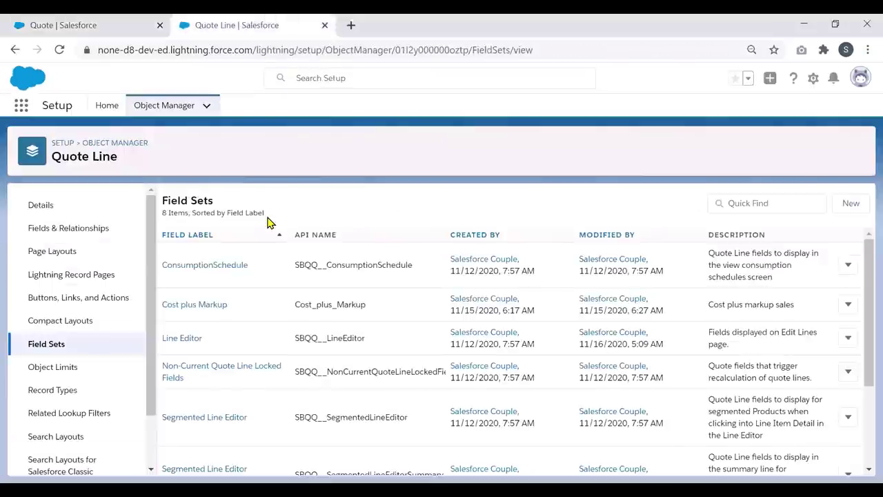
click(138, 144)
click(680, 145)
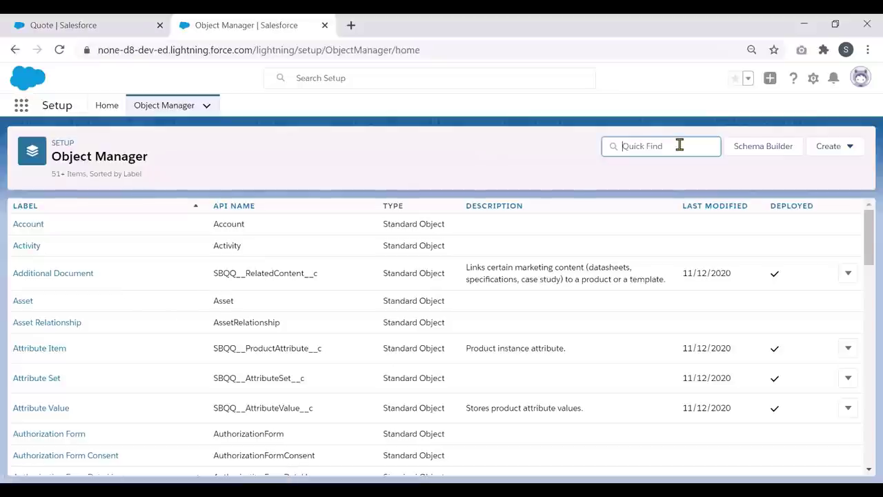
text(Quote)
click(26, 233)
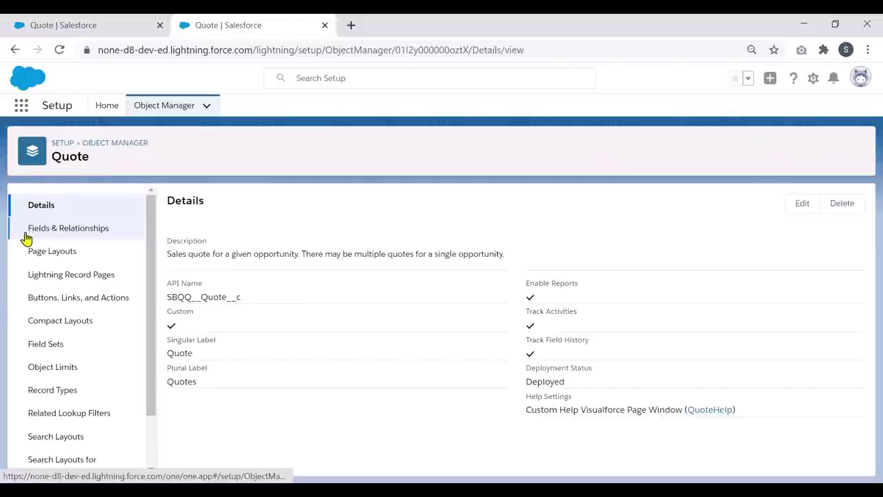
click(43, 345)
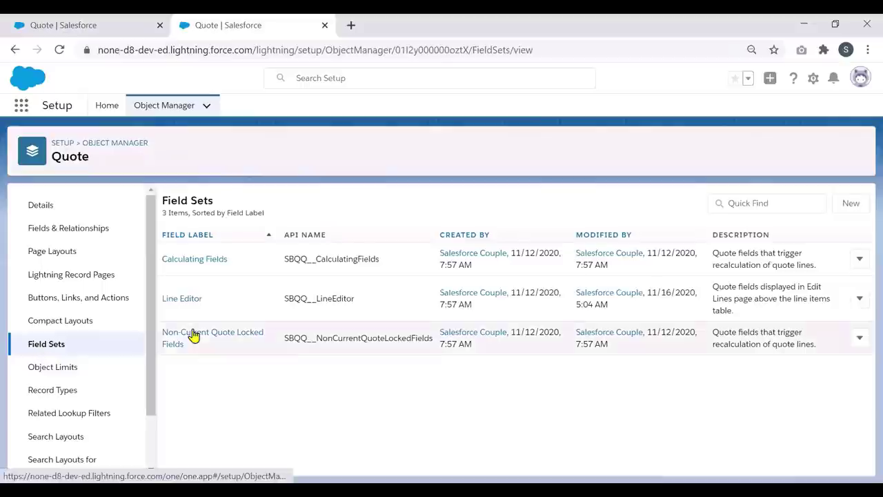
click(182, 299)
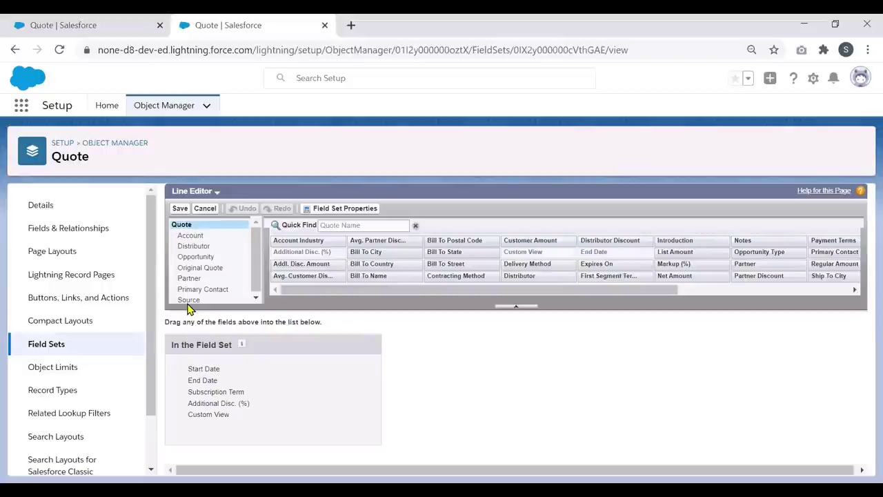
Add the Markup (%) field below Additional Disc. (%) and save the Quote field set
click(340, 226)
text(M)
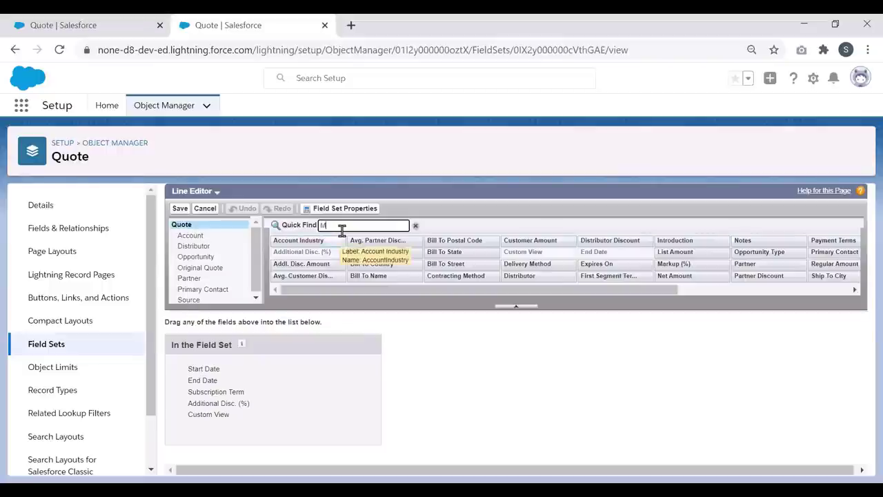
text(ark)
drag(317, 241, 272, 417)
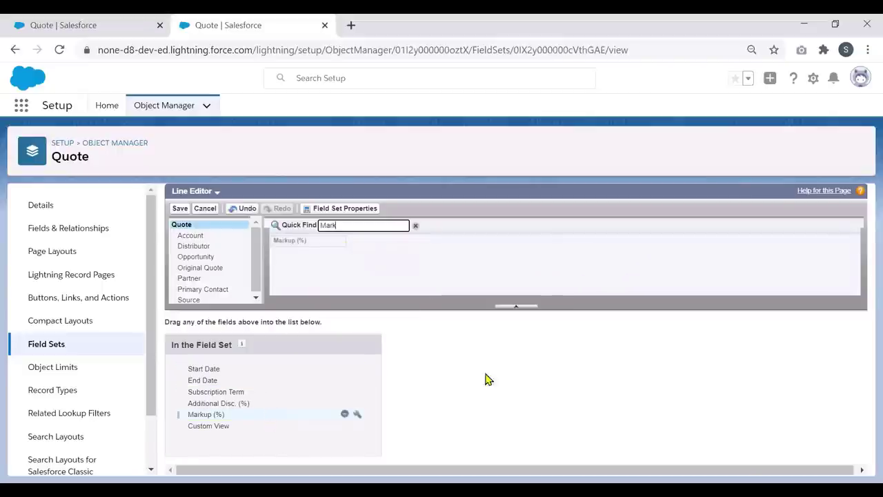
click(181, 209)
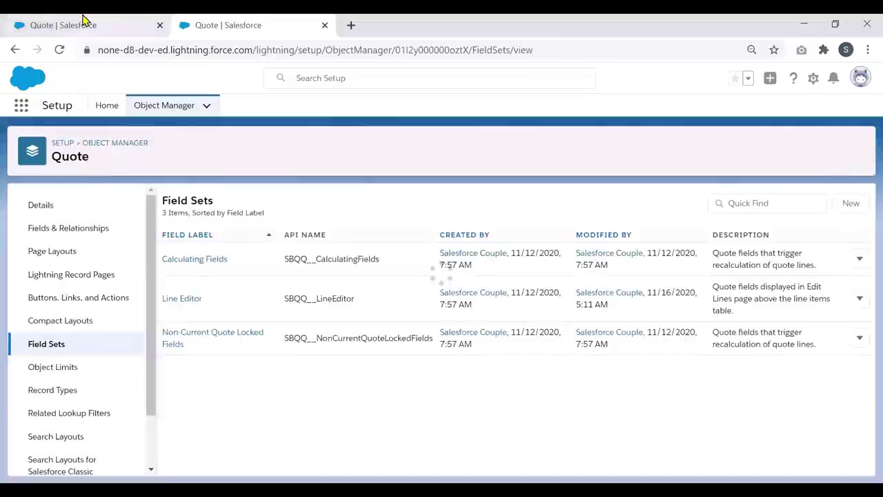
Reload the quote's line editor and expand the detail drawer of the Productivity Suite line
click(83, 22)
click(60, 51)
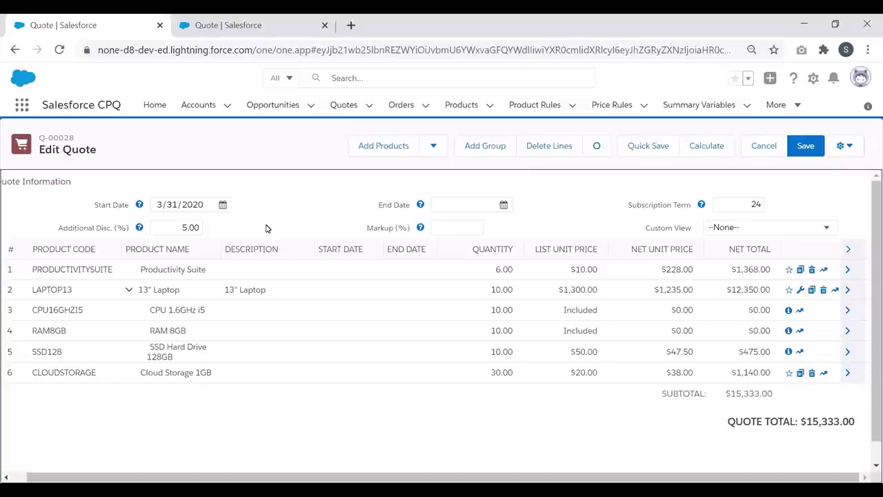
click(851, 271)
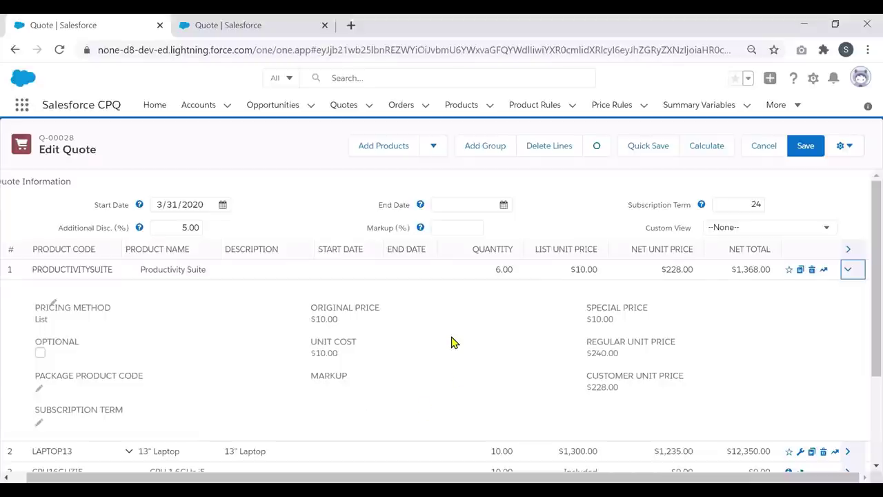
click(851, 271)
click(851, 271)
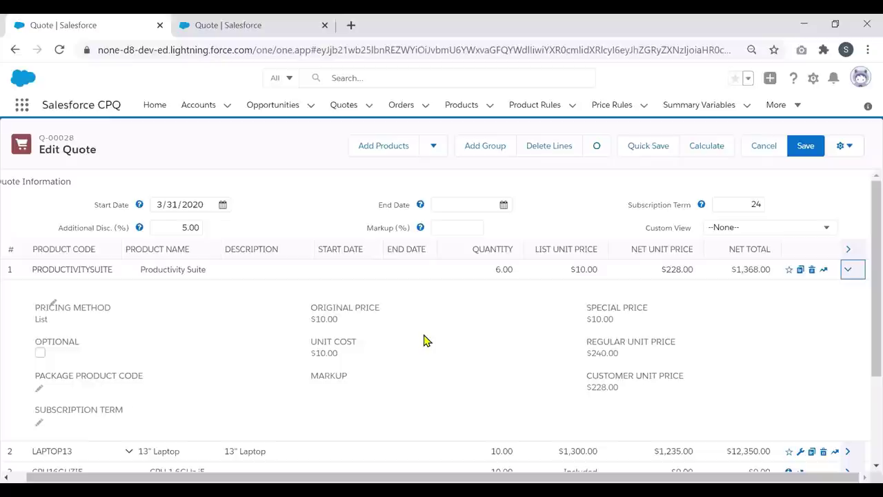
Find the Quote Line object in the Object Manager and display its list of field sets
key(ctrl+Tab)
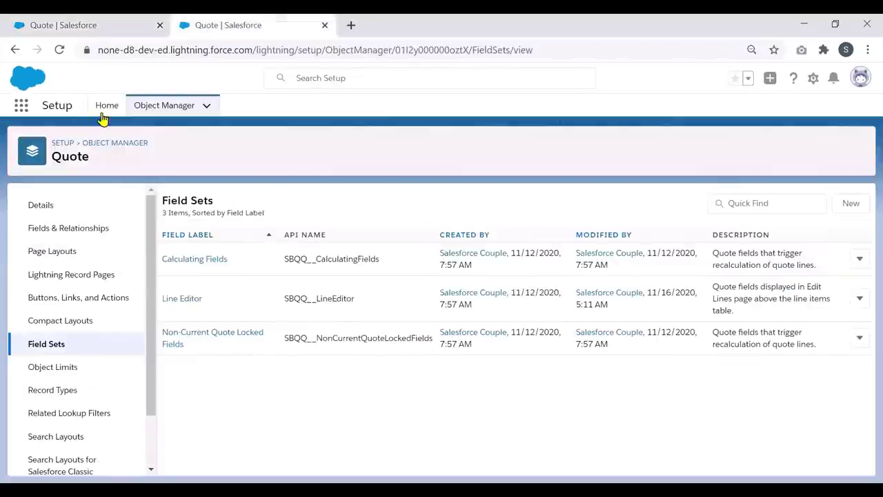
click(114, 143)
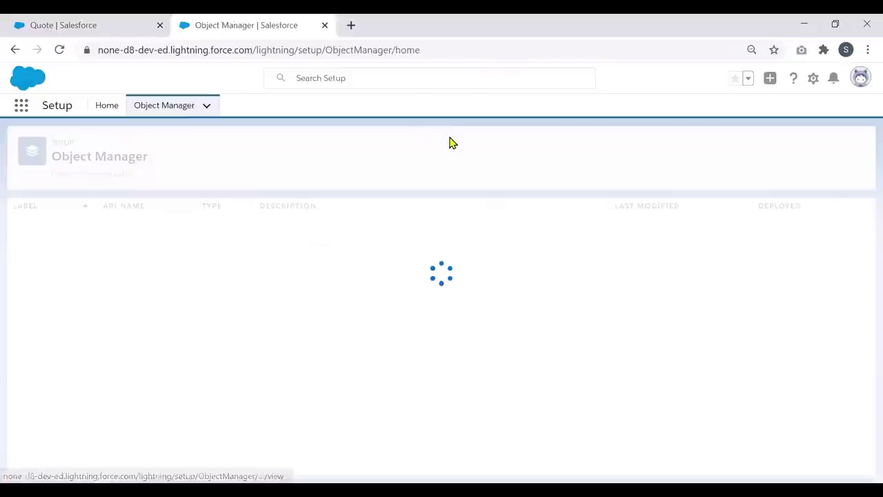
click(629, 145)
text(Quote)
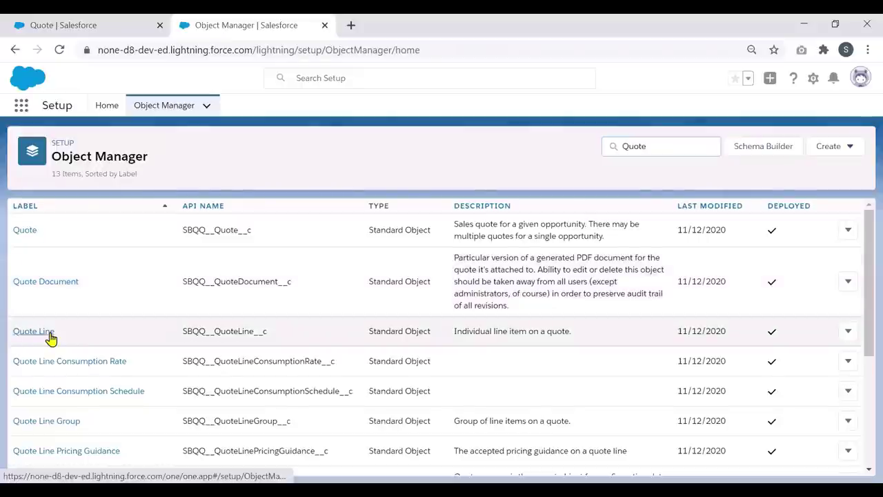
click(50, 337)
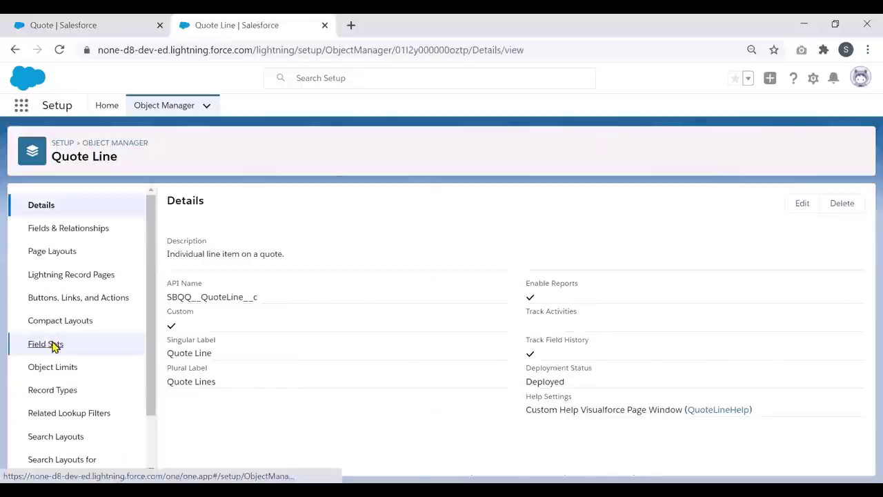
click(46, 343)
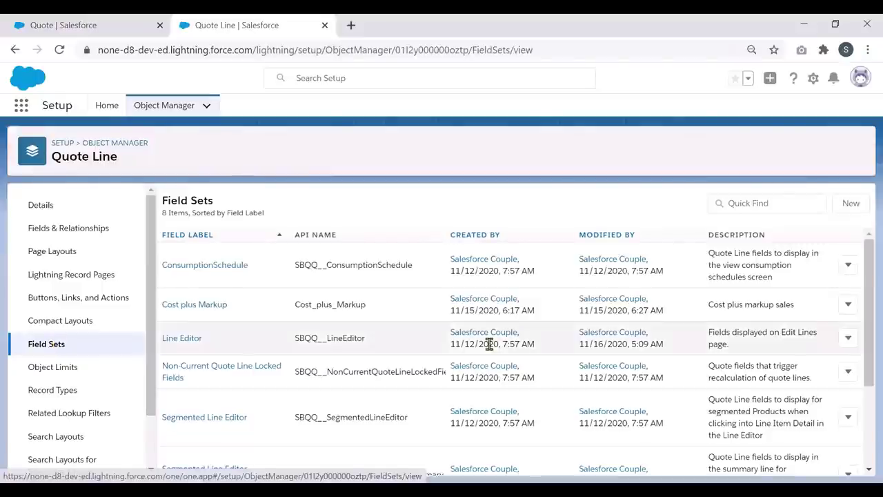
Add the Additional Quantity field below Special Price in the Quote Line object's Standard Line Item Drawer field set and save it
scroll(865, 354, down, 2)
scroll(864, 354, down, 3)
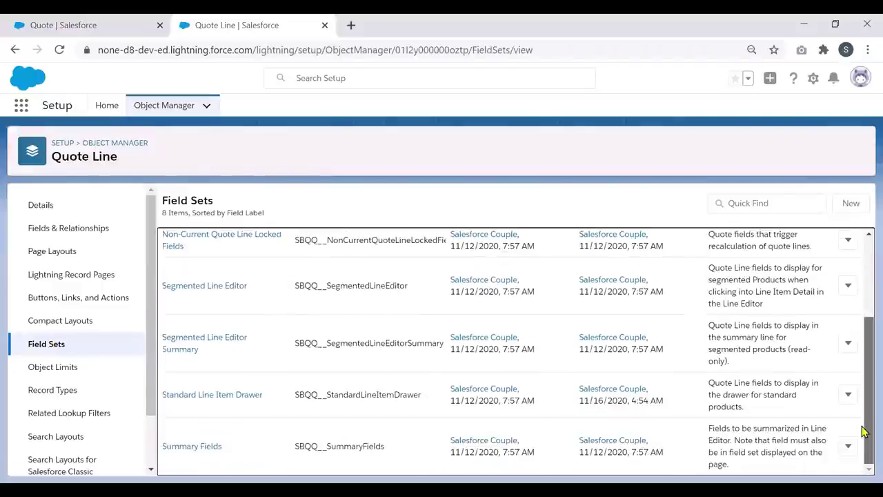
click(238, 397)
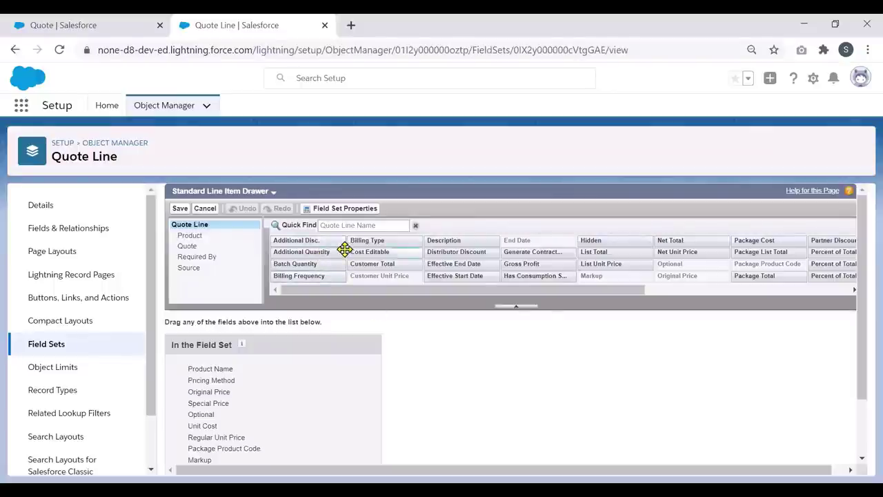
drag(331, 259, 282, 422)
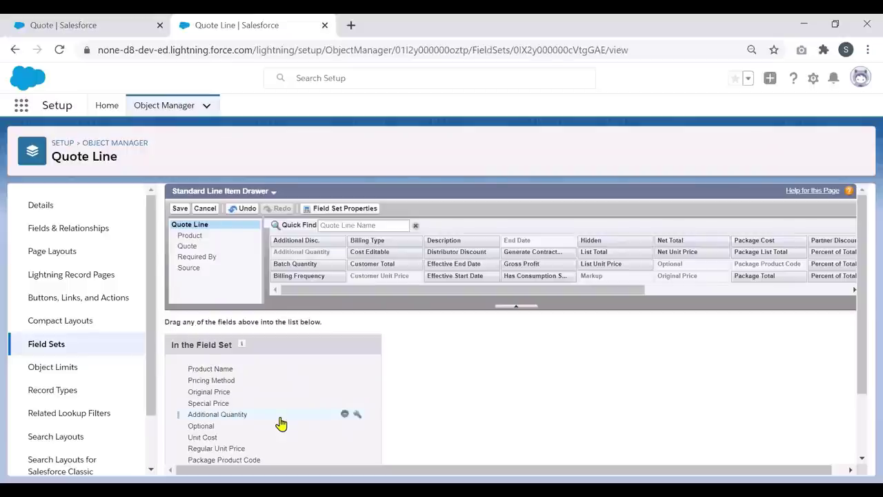
click(180, 209)
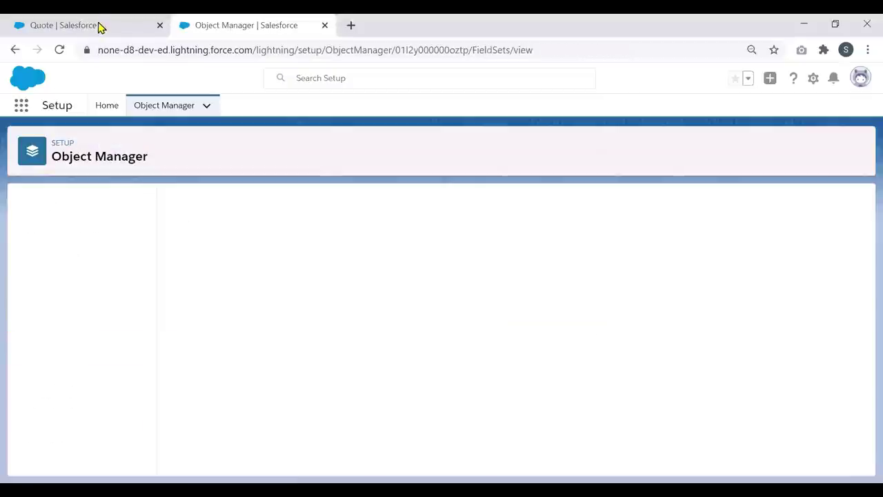
Reload the quote's line editor, expand the detail drawers of Productivity Suite and 13" Laptop, and toggle the drawers of all lines
click(69, 25)
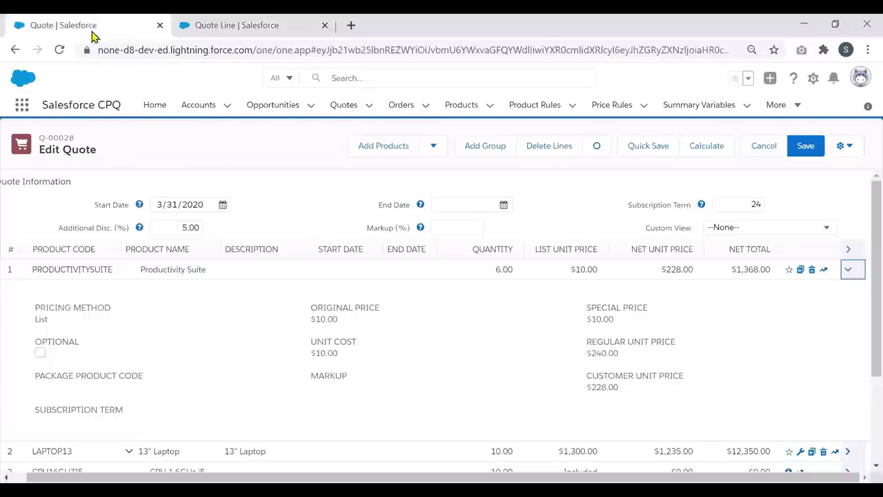
click(60, 51)
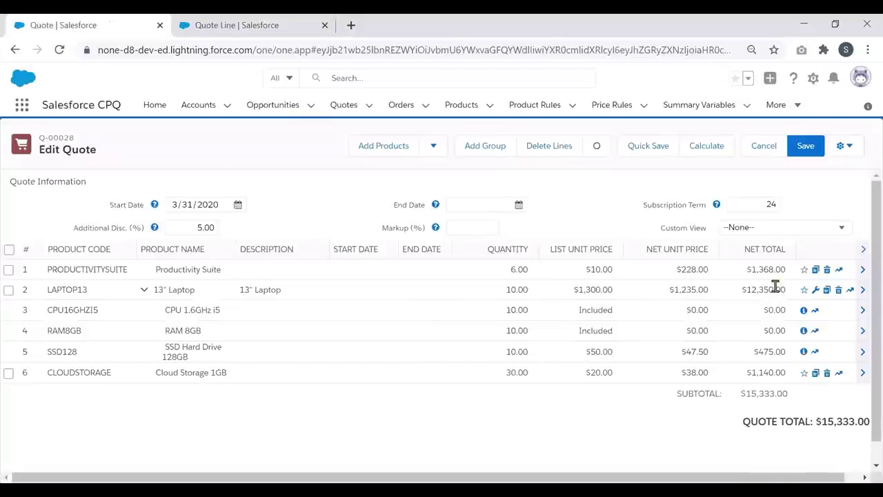
click(864, 271)
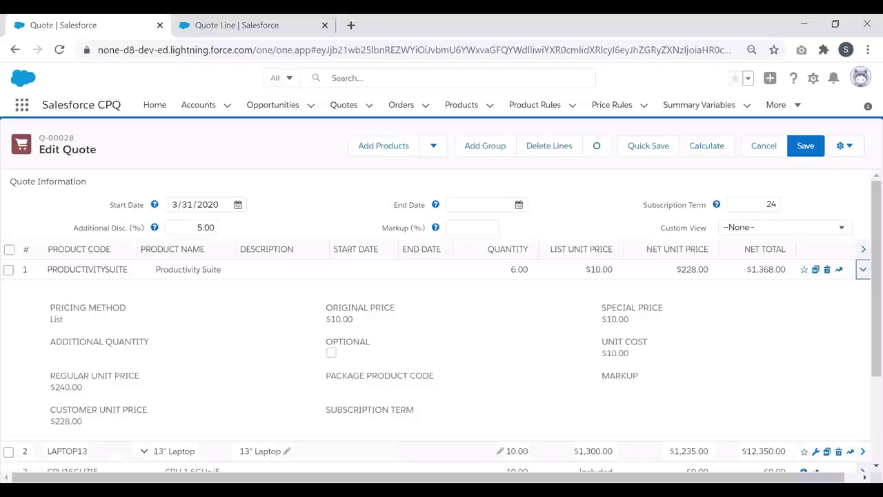
click(864, 455)
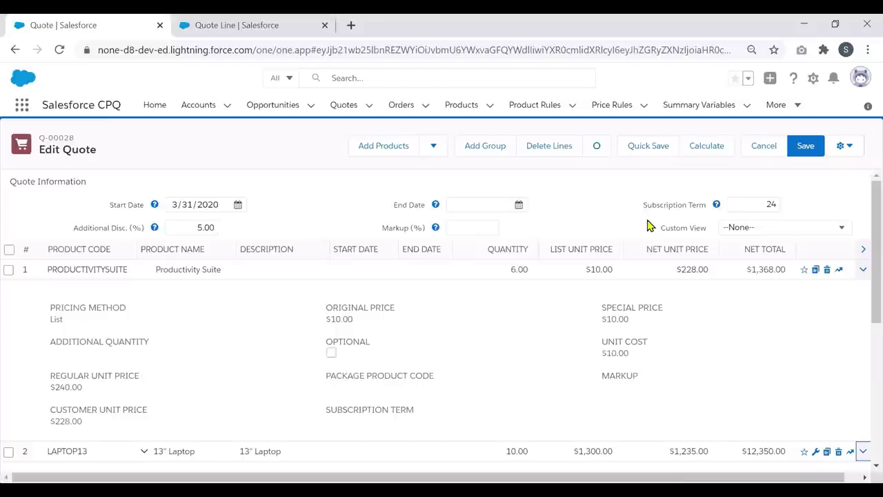
click(863, 252)
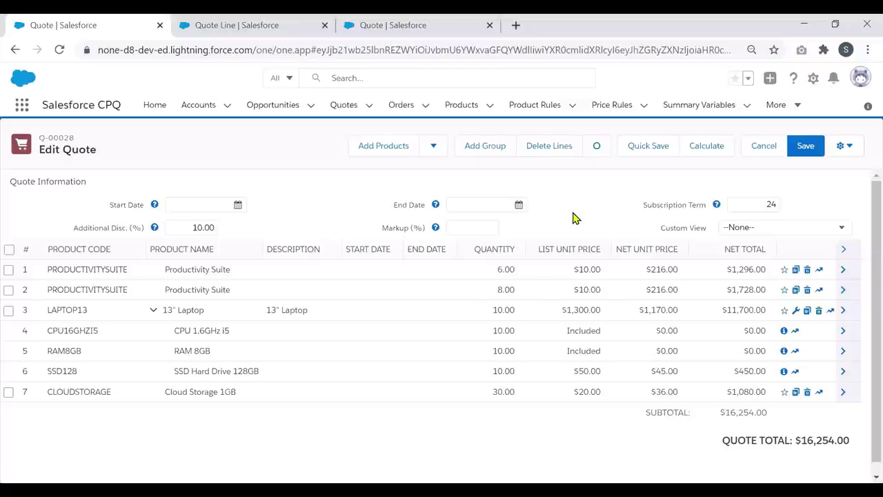
Set the quote's Custom View to Cost_plus_Markup and quick save the quote
click(752, 232)
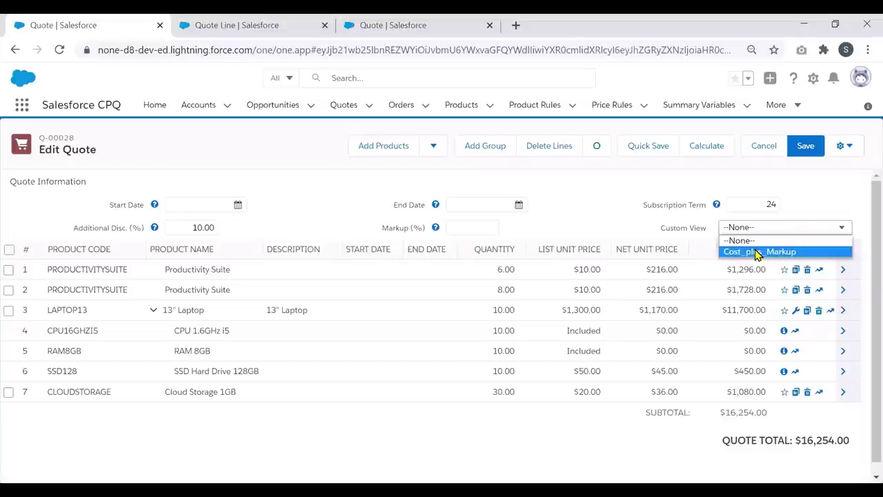
click(755, 251)
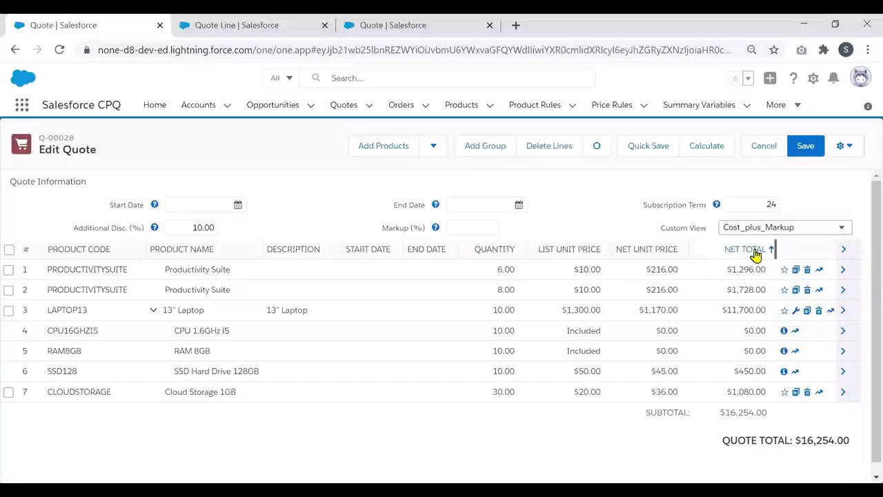
click(657, 152)
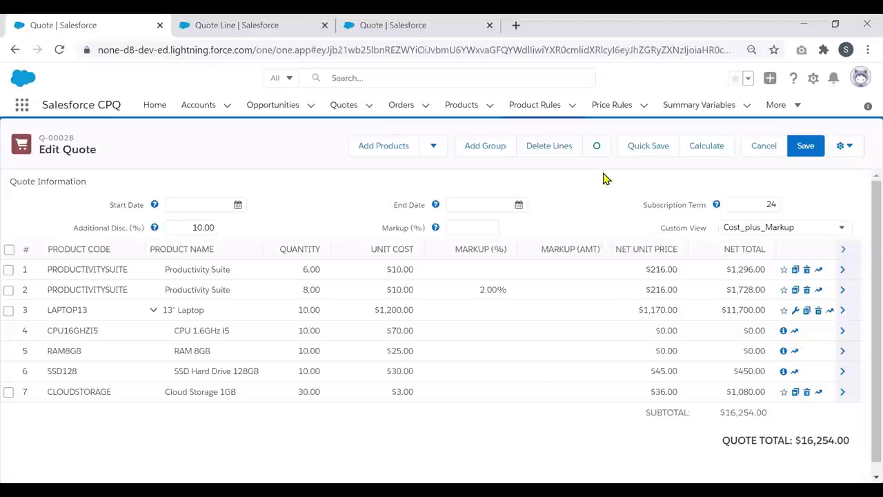
Open the Quote Line object's Cost plus Markup field set and review the fields it contains
click(195, 26)
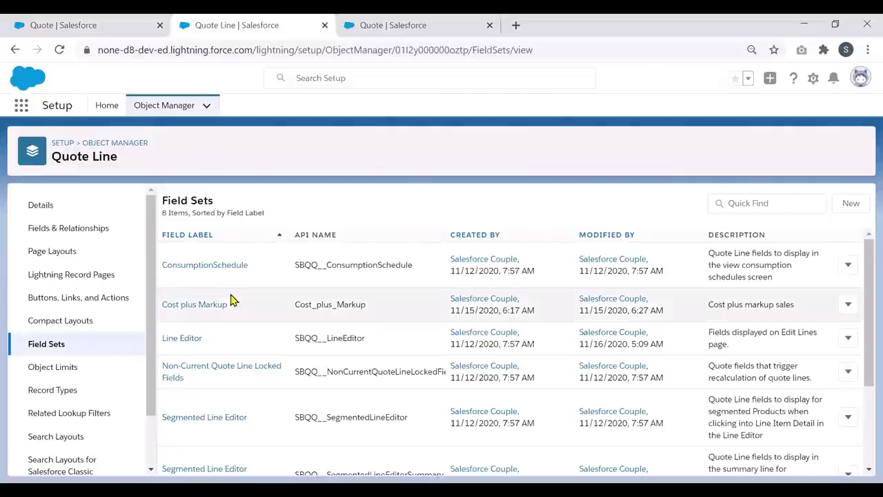
click(195, 305)
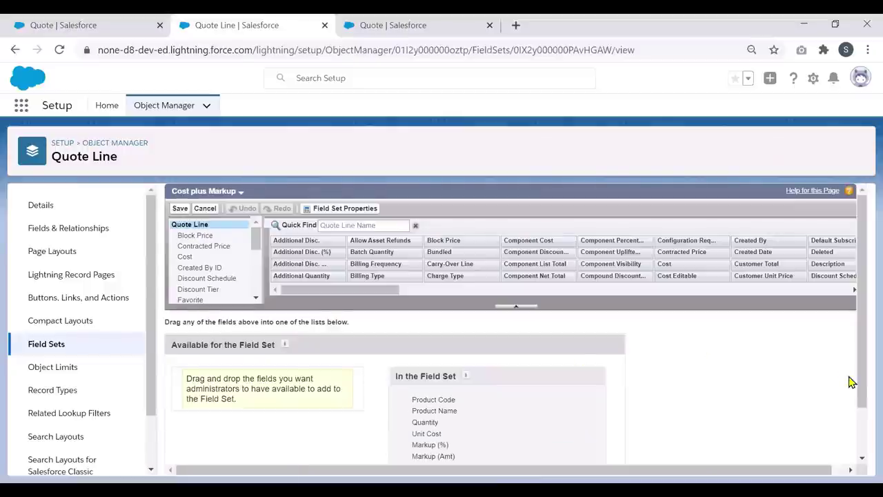
drag(865, 390, 864, 437)
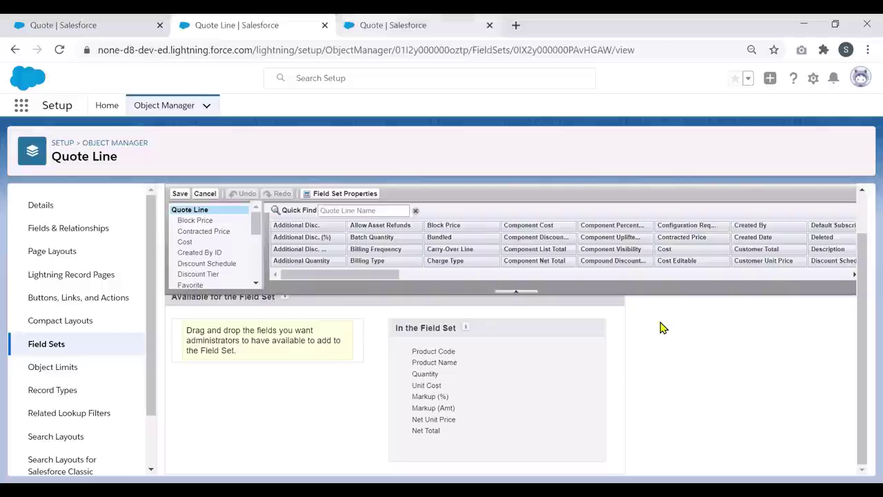
Examine the Quote object's Custom View field definition and picklist values, and its placement in the Line Editor field set
key(ctrl+Tab)
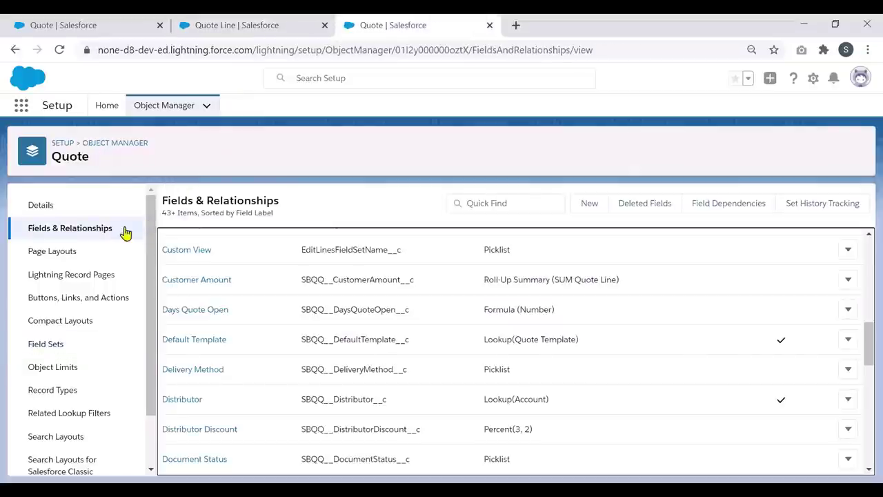
click(187, 252)
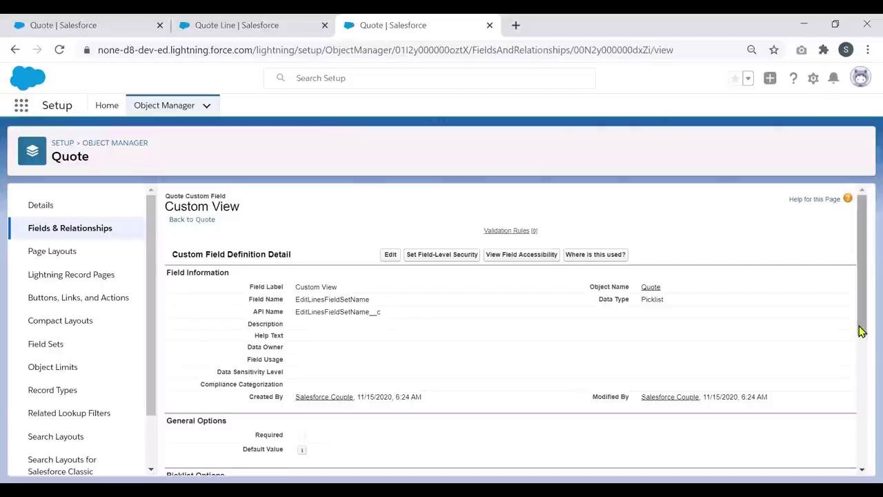
scroll(862, 345, down, 1)
drag(864, 366, 864, 452)
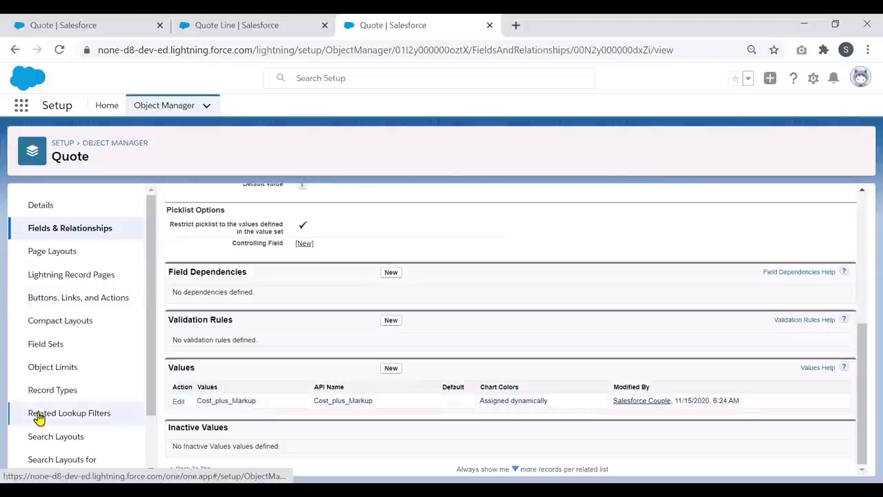
click(50, 347)
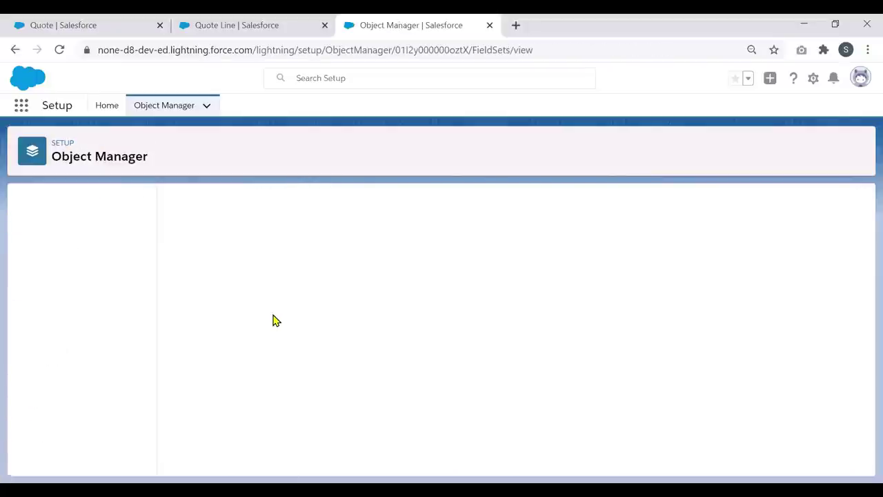
click(192, 305)
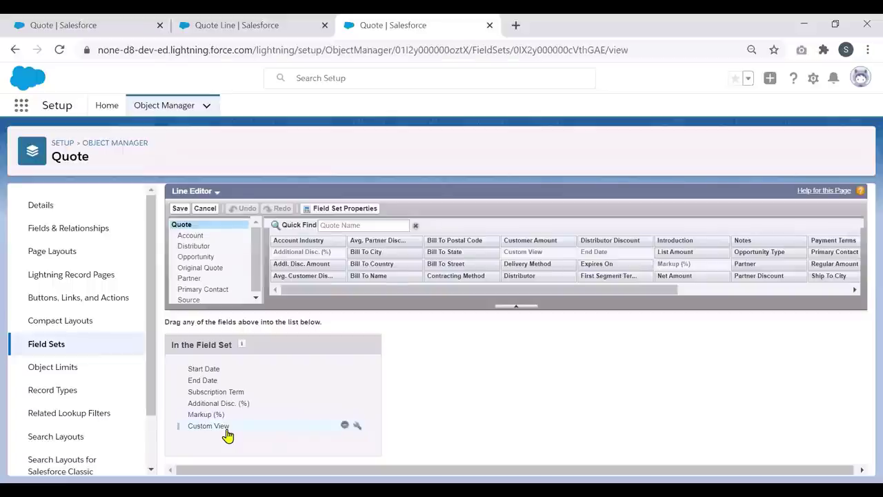
Return to the quote's line editor, reset Custom View to --None-- and quick save
click(59, 21)
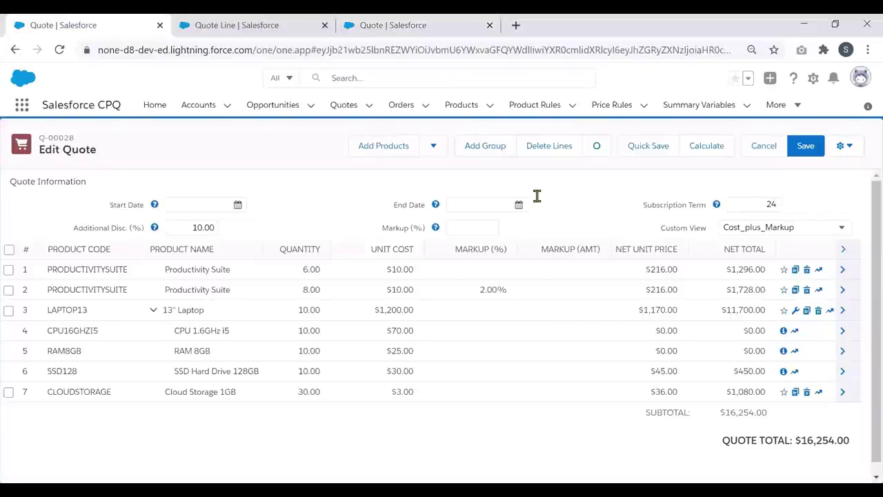
click(792, 230)
click(785, 241)
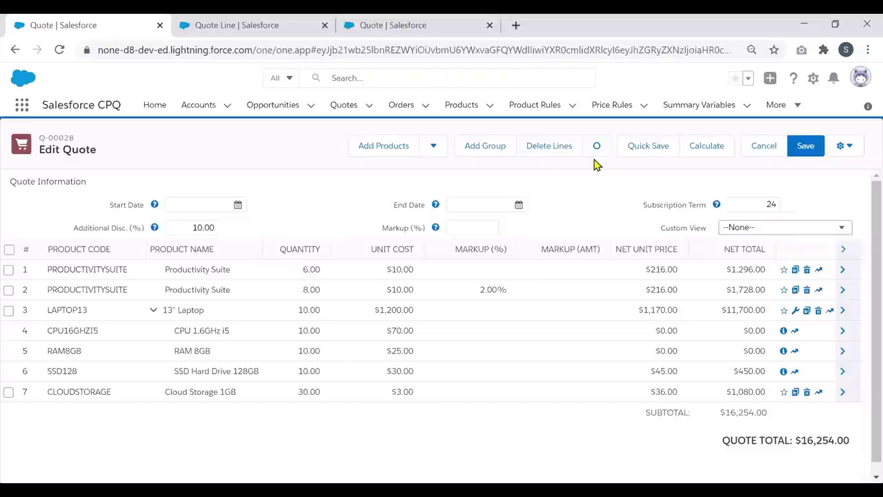
click(647, 148)
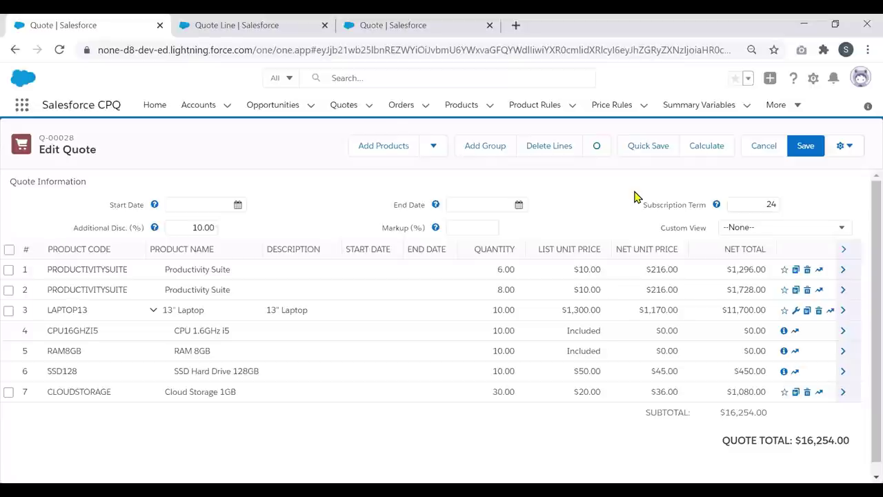
Switch the quote's Custom View back to Cost_plus_Markup and quick save
click(793, 229)
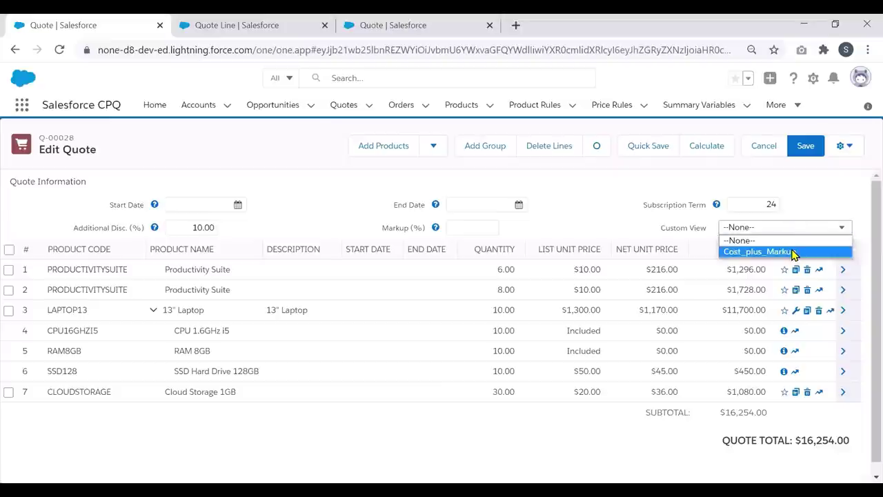
click(793, 253)
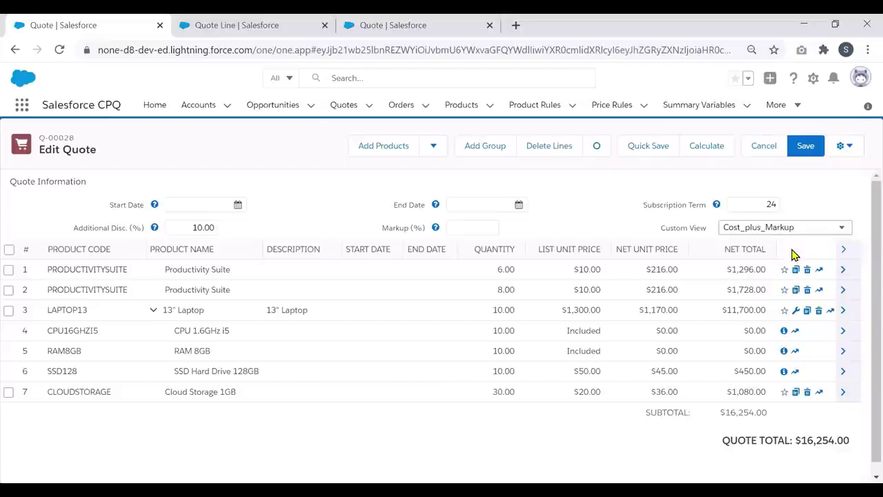
click(643, 147)
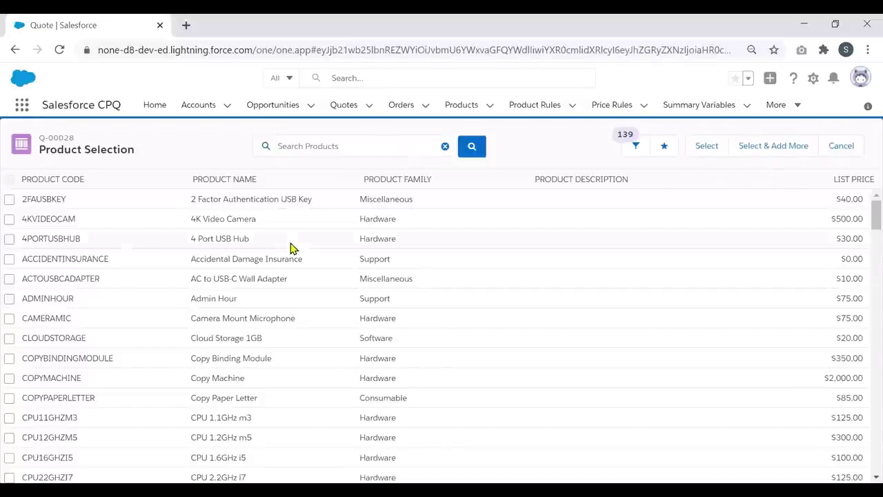
Select the 2 Factor Authentication USB Key product and add it to the quote
click(9, 202)
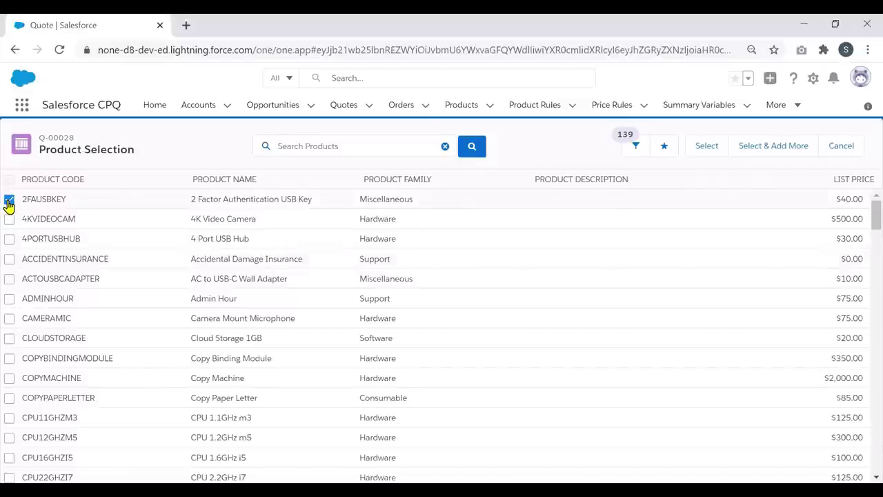
click(705, 153)
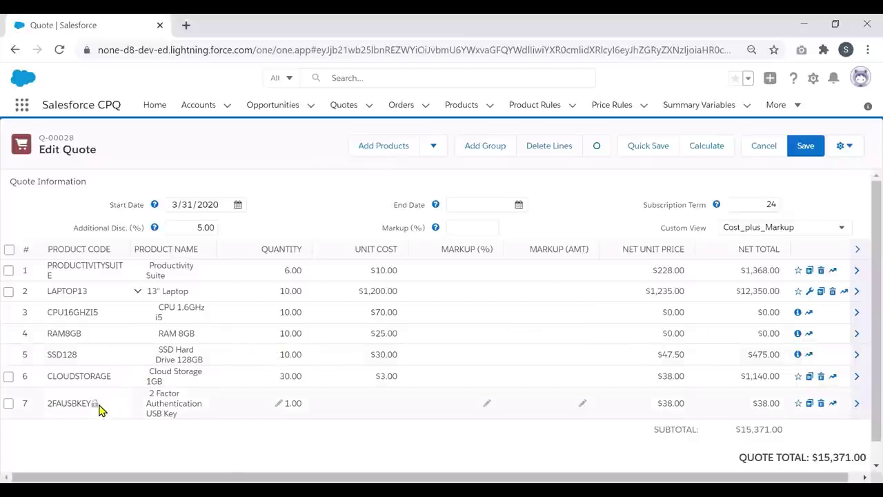
View the favorites available for adding to the quote and leave the lookup without selecting any
click(437, 148)
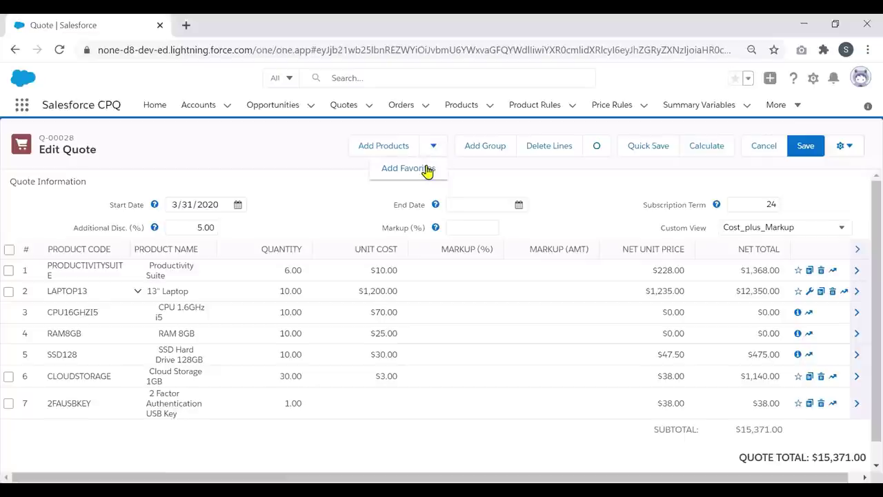
click(428, 169)
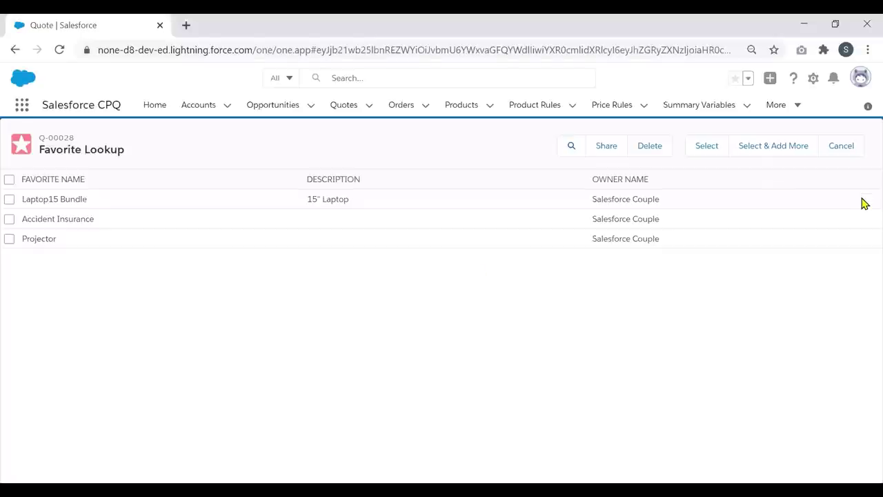
click(842, 146)
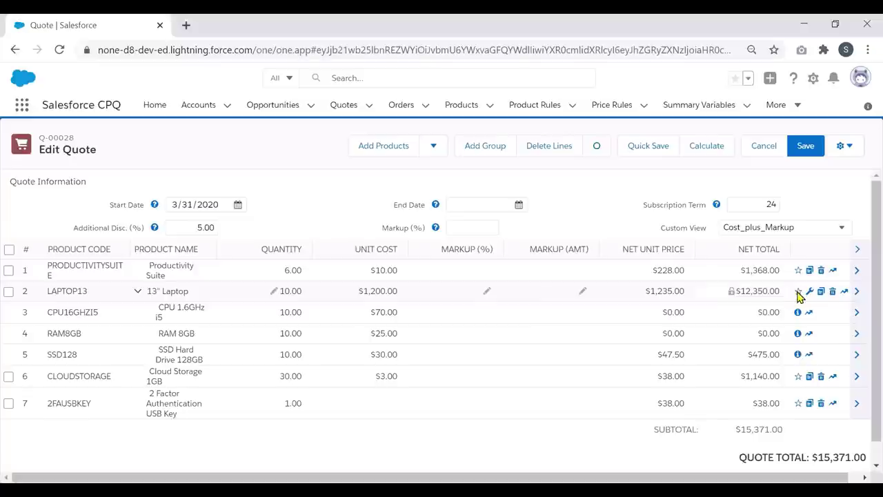
Add a group to the quote and name it Hardware
click(485, 154)
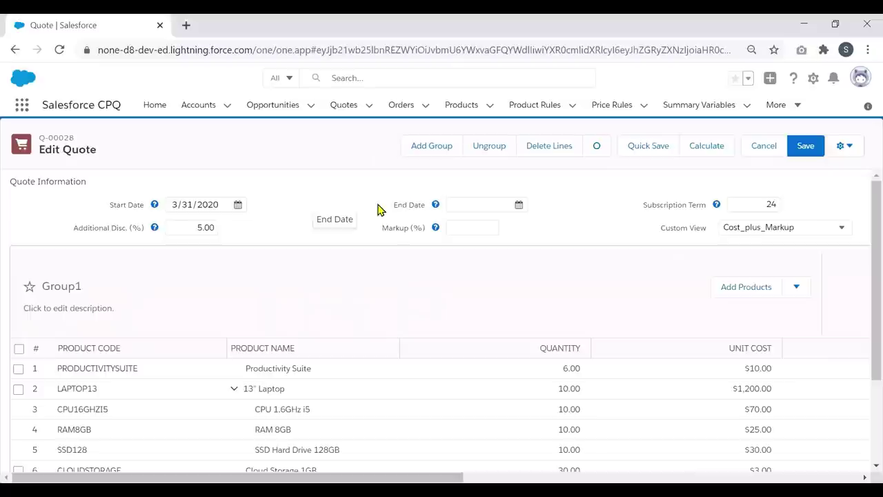
drag(862, 198, 864, 231)
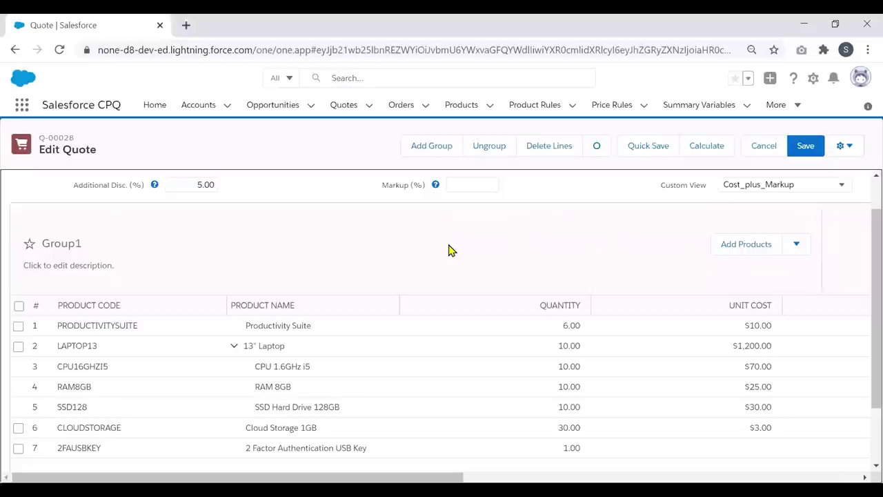
click(93, 248)
text(Hardware)
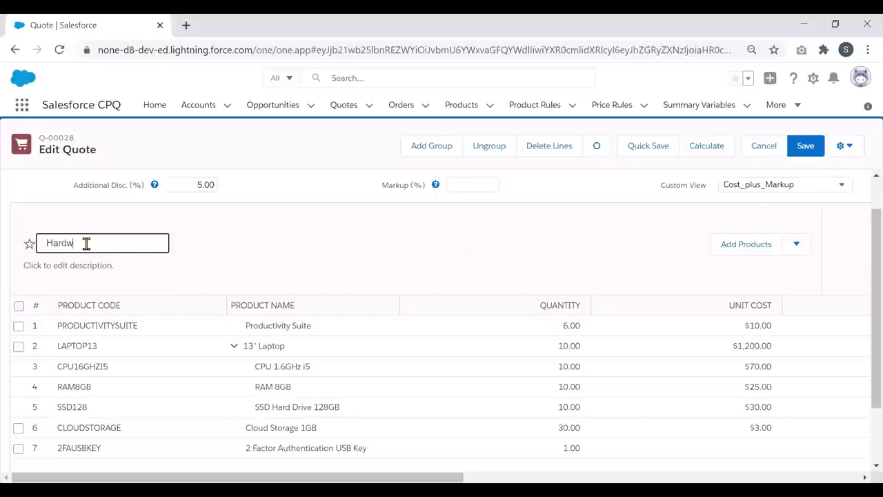
click(264, 243)
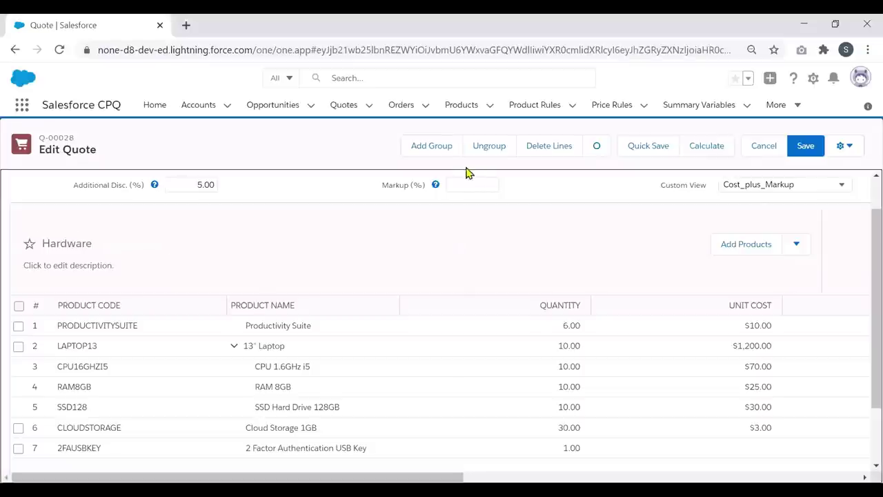
Add a second group to the quote and name it Software
click(432, 146)
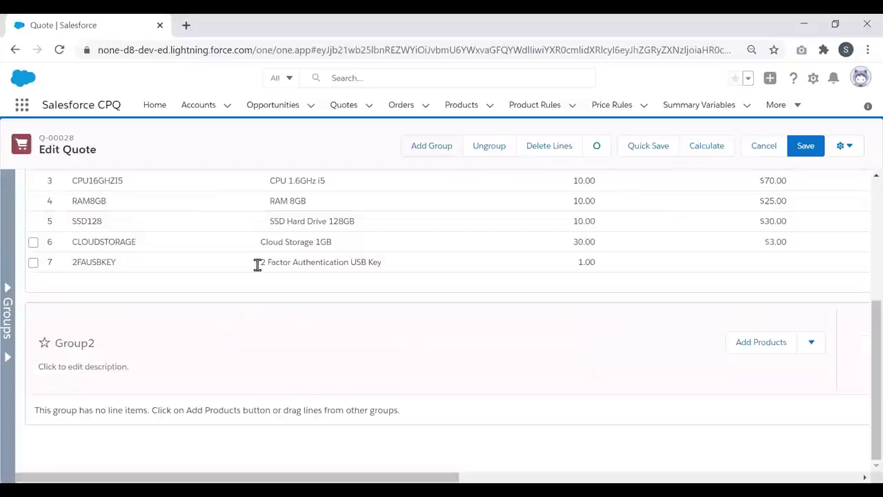
click(105, 348)
text(S)
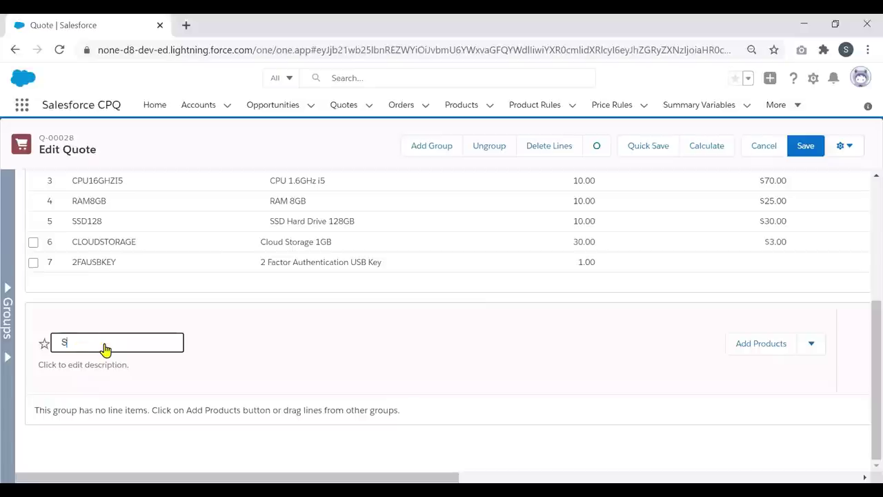
text(oftware)
click(343, 353)
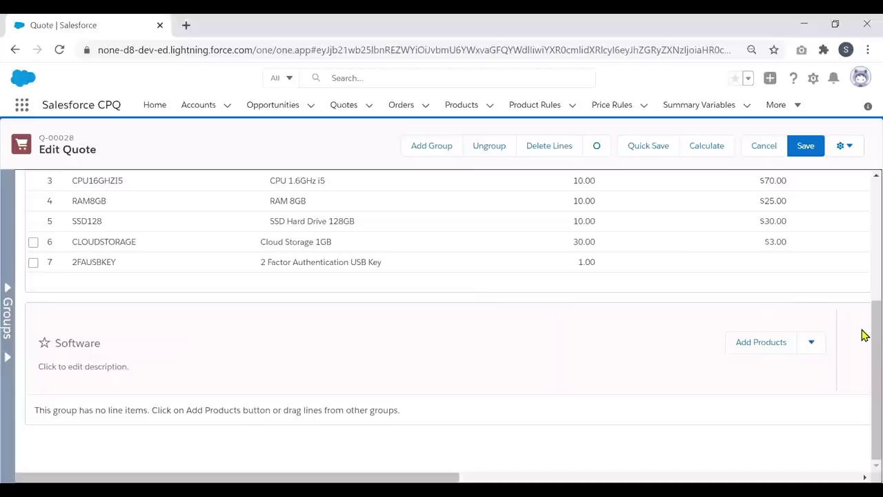
Select the Productivity Suite and Cloud Storage 1GB lines and move Cloud Storage 1GB from the Hardware group into the Software group
scroll(864, 323, up, 1)
scroll(864, 307, up, 1)
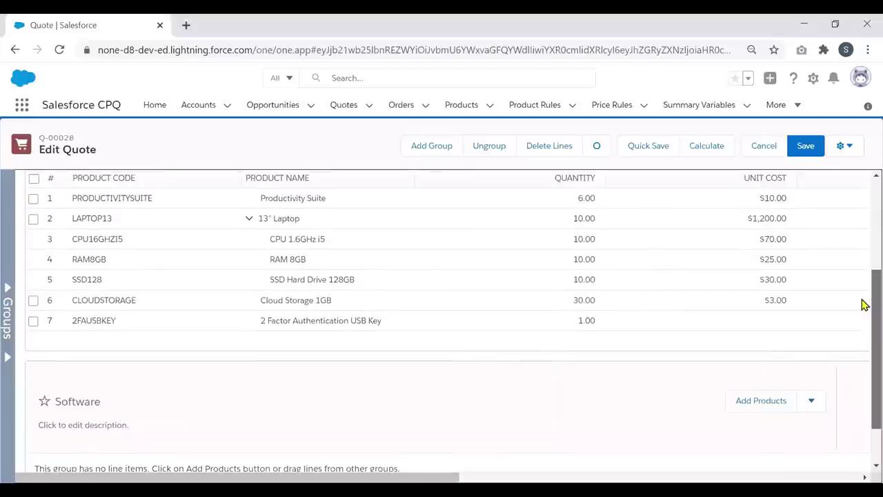
click(33, 198)
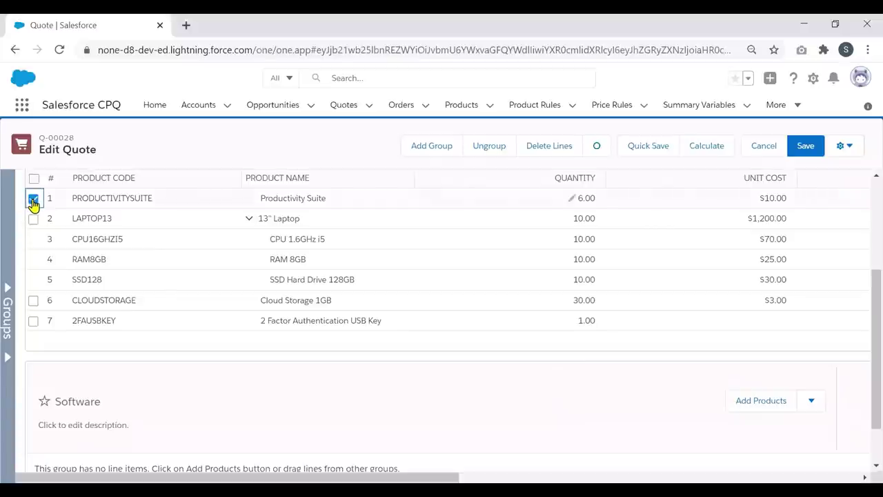
click(33, 301)
drag(192, 307, 184, 450)
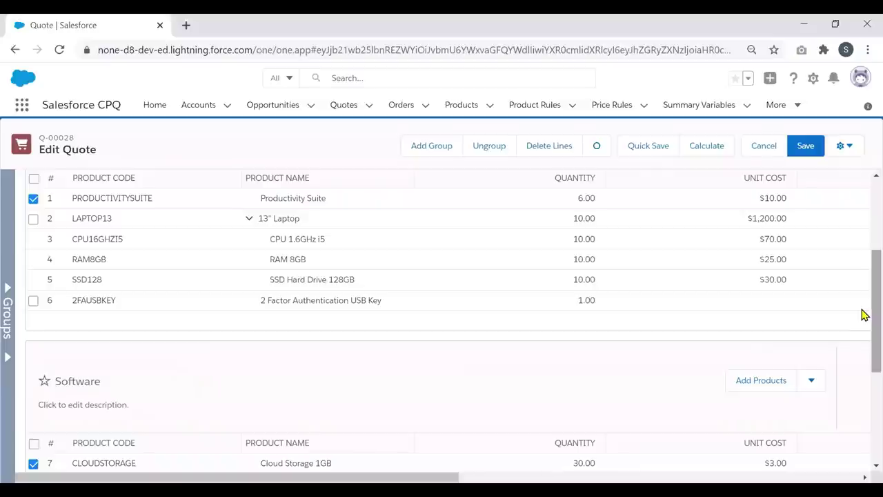
Move the Productivity Suite line from the Hardware group into the Software group
scroll(865, 331, down, 1)
scroll(864, 341, down, 2)
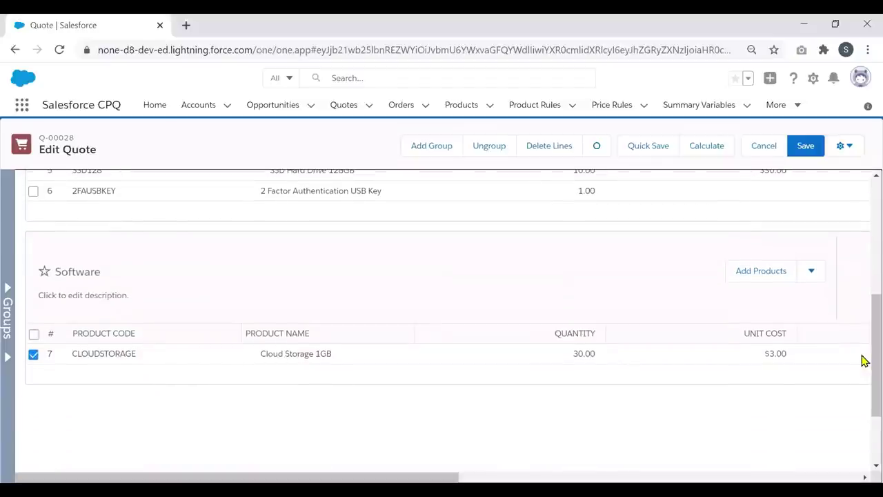
scroll(864, 307, up, 3)
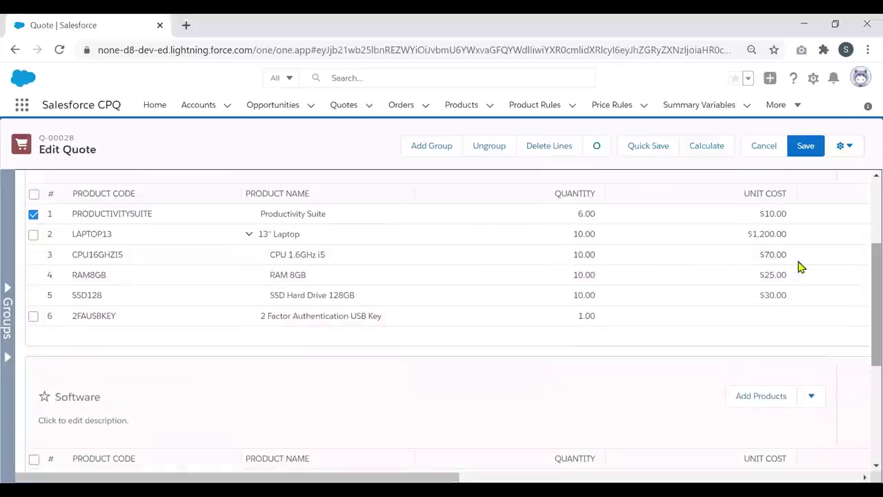
drag(345, 217, 355, 333)
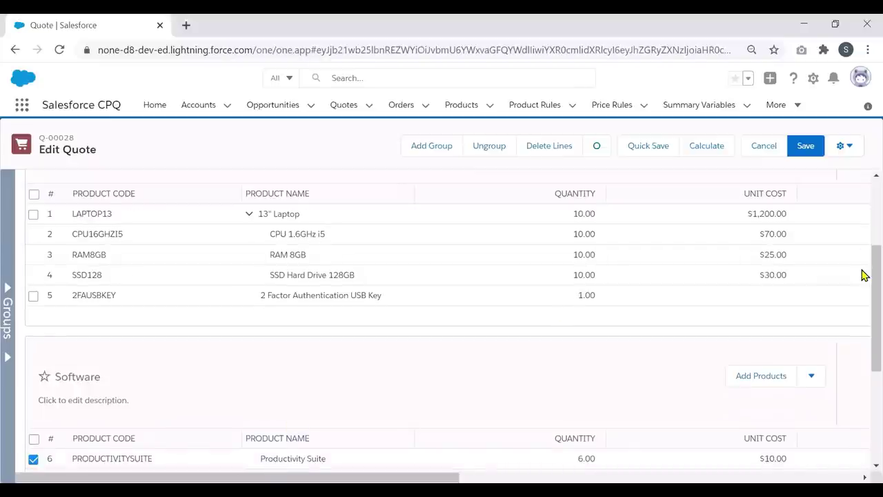
Clear the selection of the Productivity Suite and Cloud Storage 1GB lines in the Software group
scroll(865, 290, down, 1)
scroll(865, 304, down, 1)
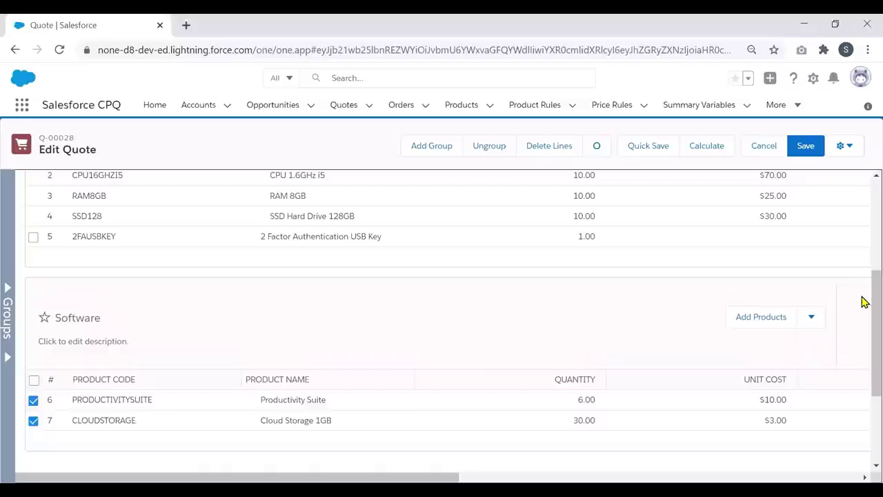
scroll(865, 289, up, 3)
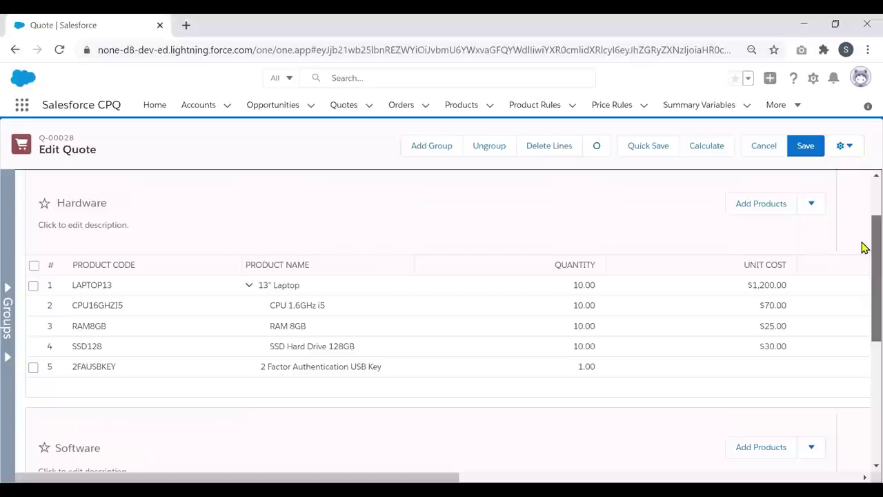
scroll(865, 276, down, 4)
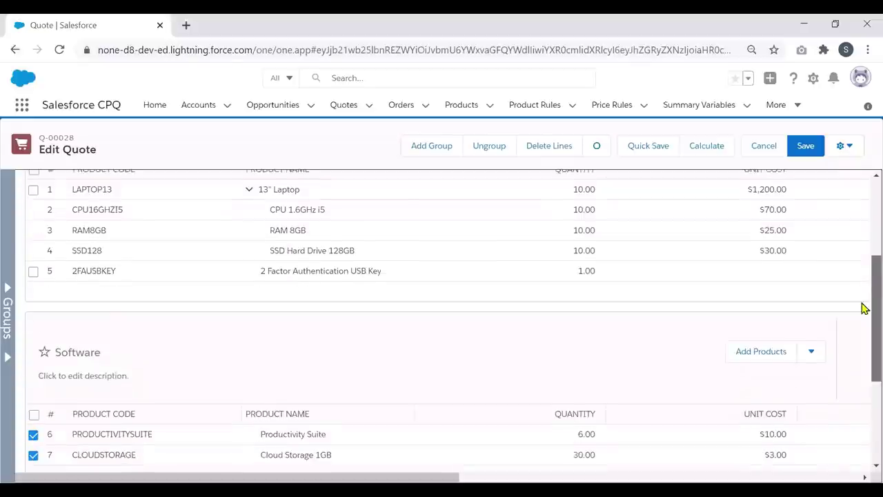
click(33, 367)
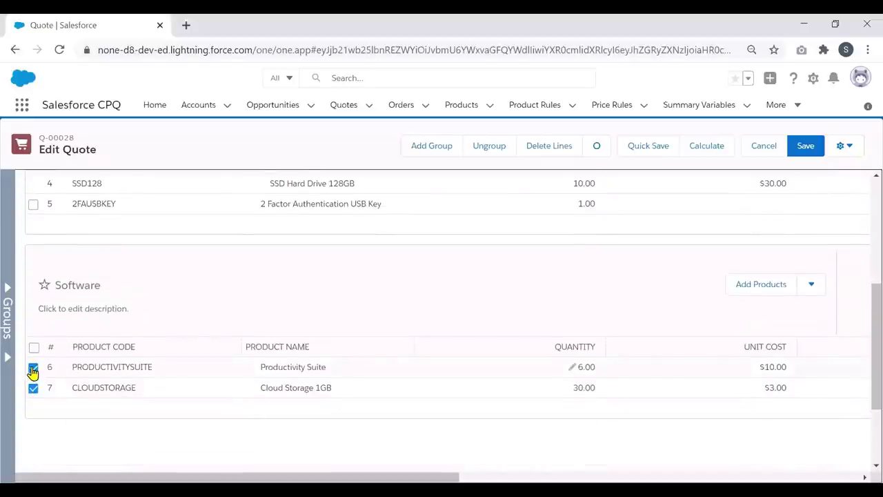
click(33, 389)
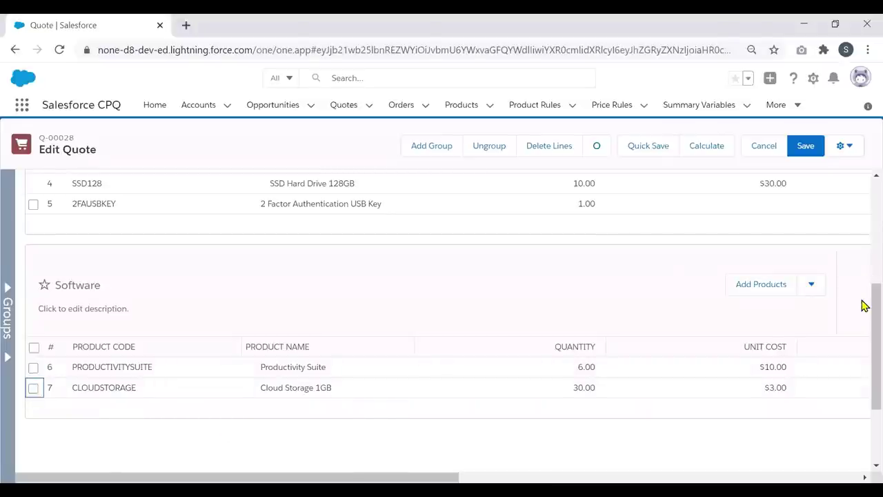
Review the Hardware and Software groups and leave the line editor without saving the grouping
scroll(864, 297, up, 1)
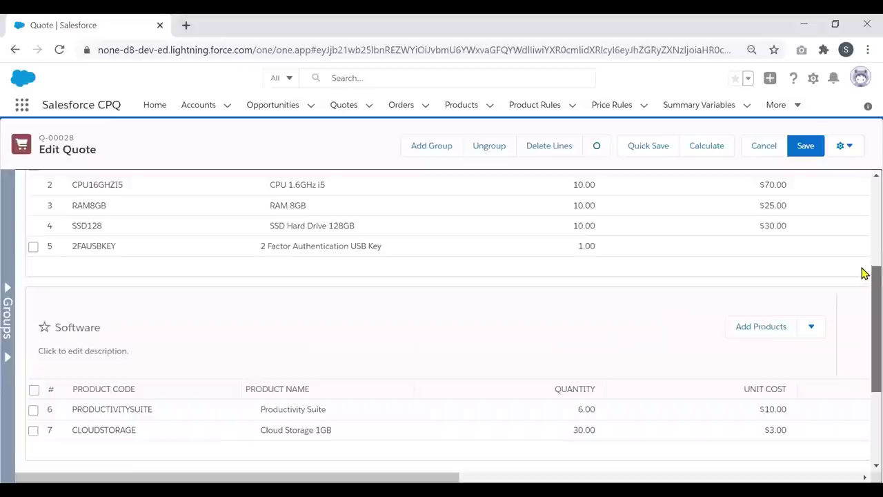
scroll(862, 256, up, 3)
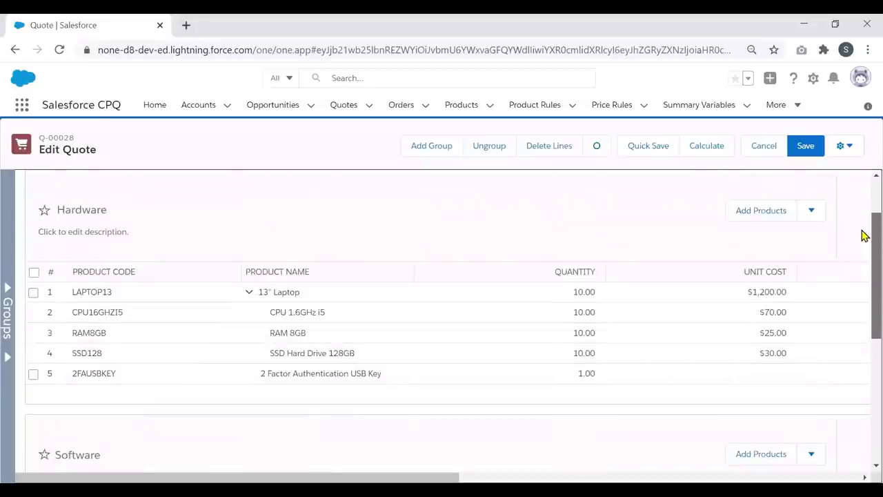
scroll(862, 248, down, 4)
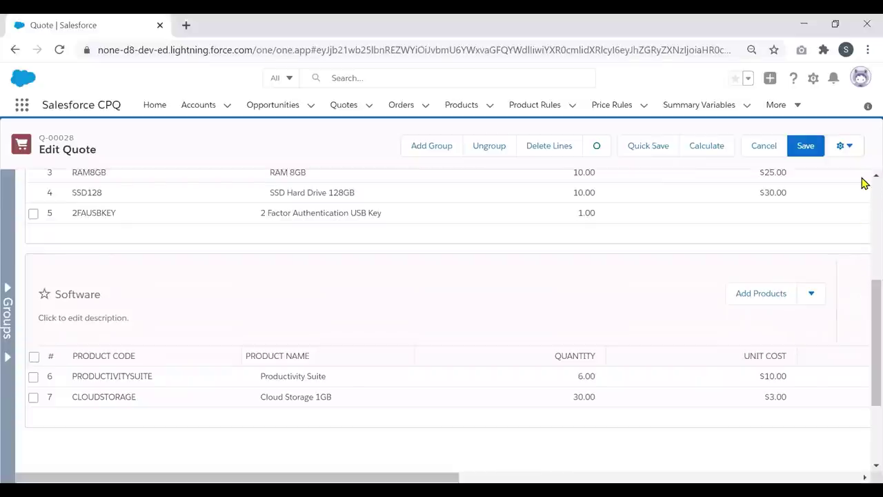
scroll(865, 199, up, 6)
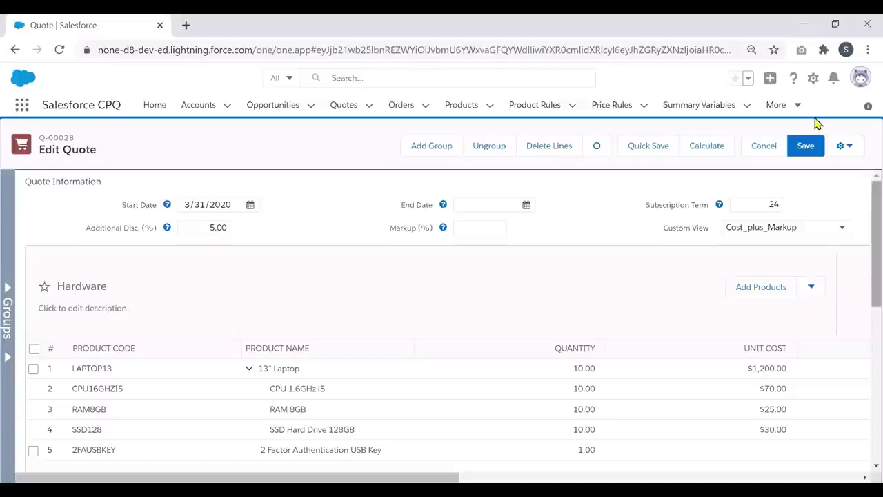
click(761, 147)
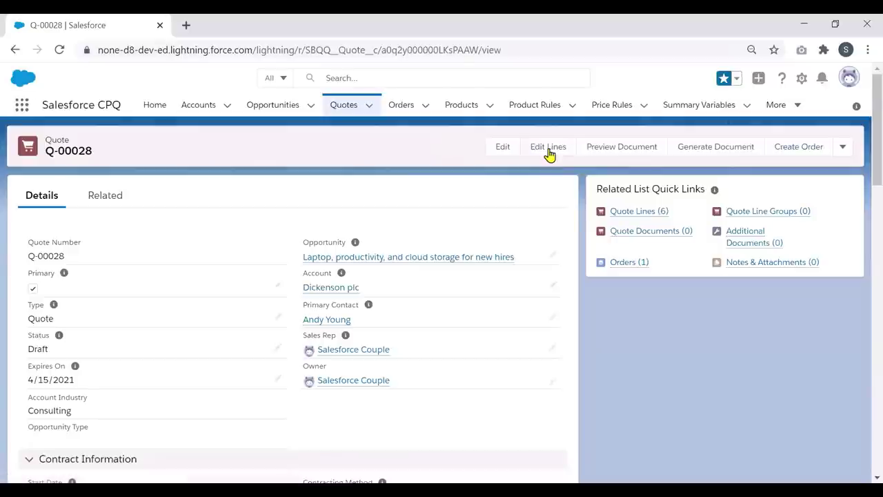
Reopen the quote's line editor, set Additional Disc. (%) to 10, and recalculate and save the quote
click(548, 147)
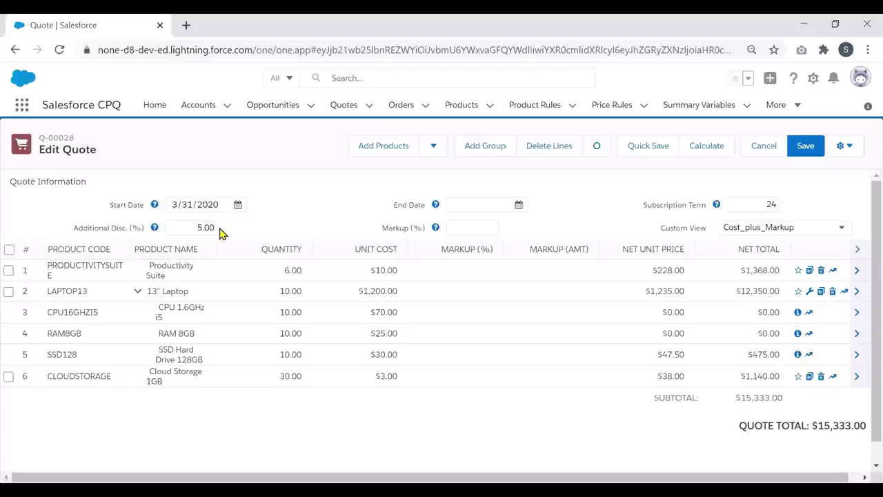
click(196, 228)
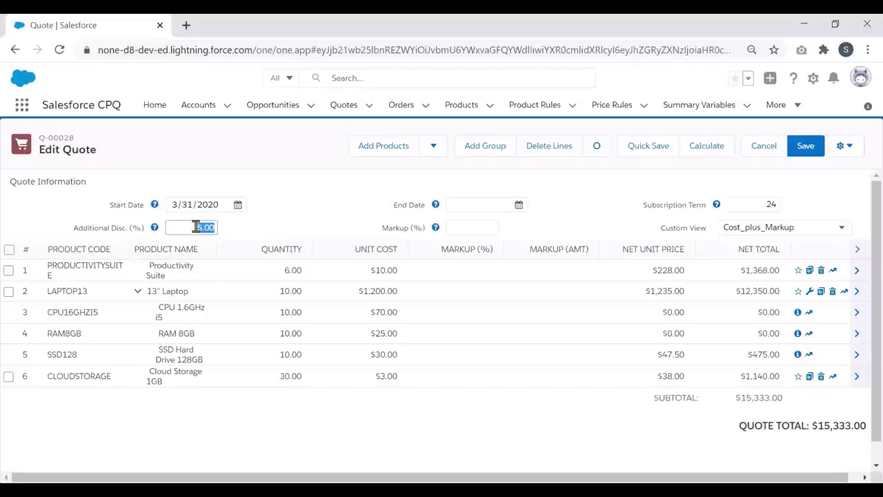
text(10)
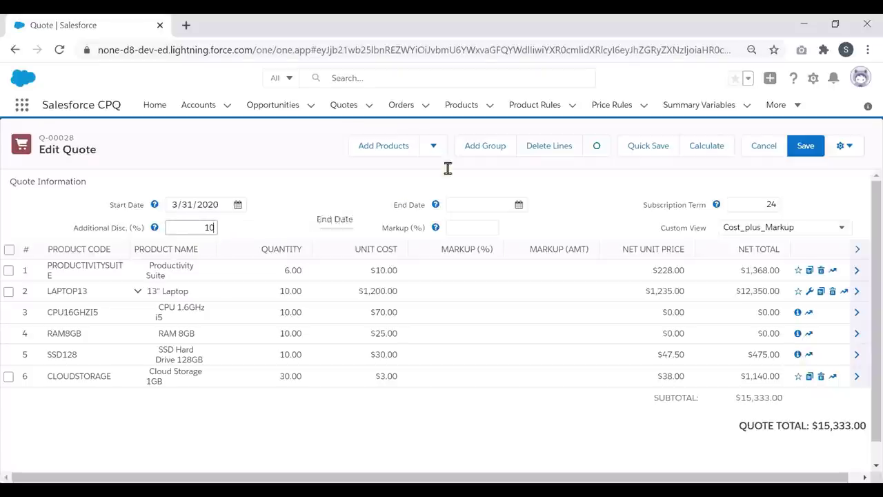
click(712, 151)
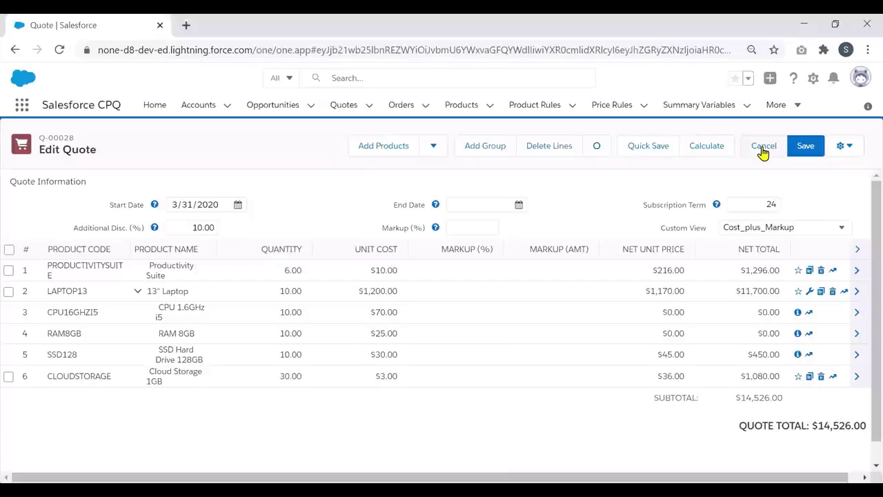
click(805, 148)
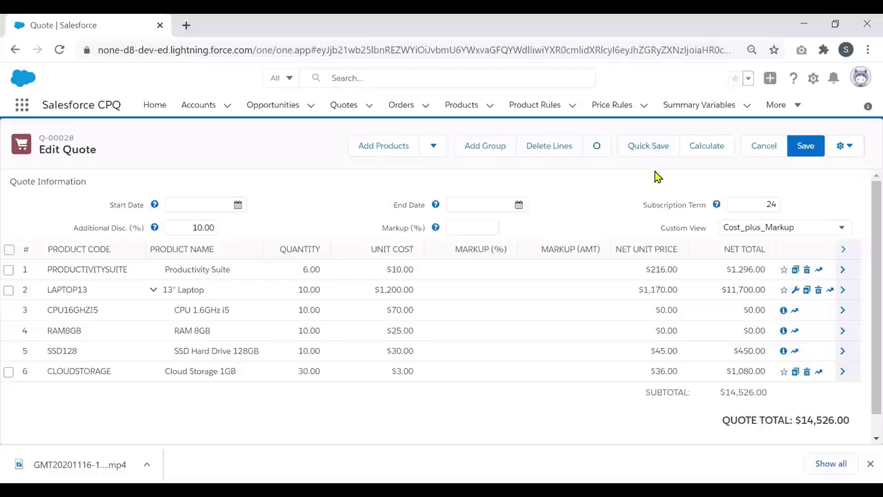
Clone the 13" Laptop line, set the cloned CPU 1.6GHz i5 line's Markup (%) to 5, and recalculate and quick save
click(808, 295)
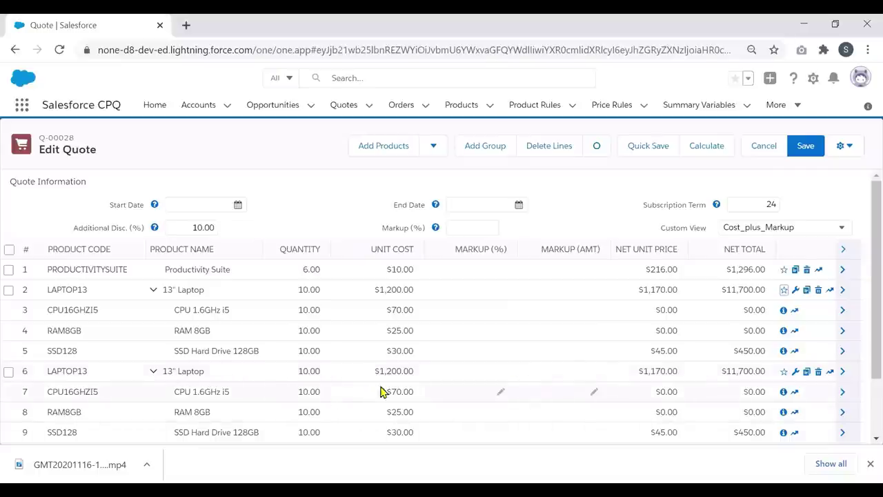
click(503, 396)
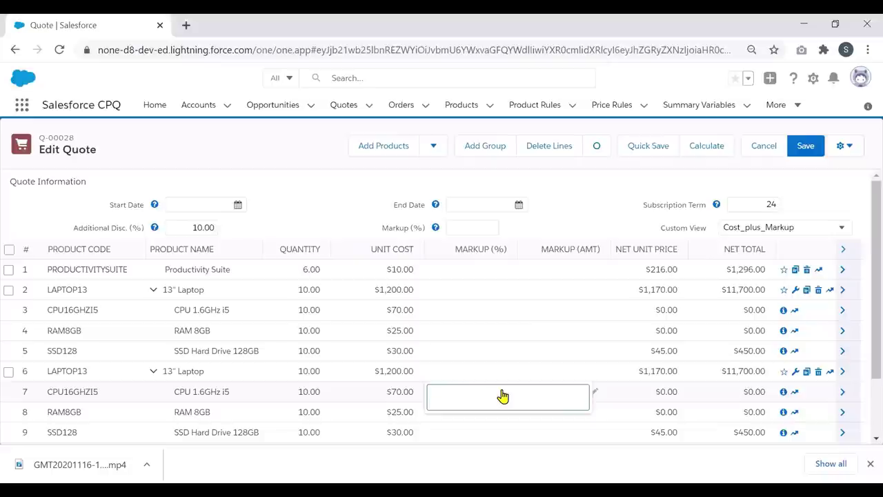
text(5)
click(574, 204)
click(700, 150)
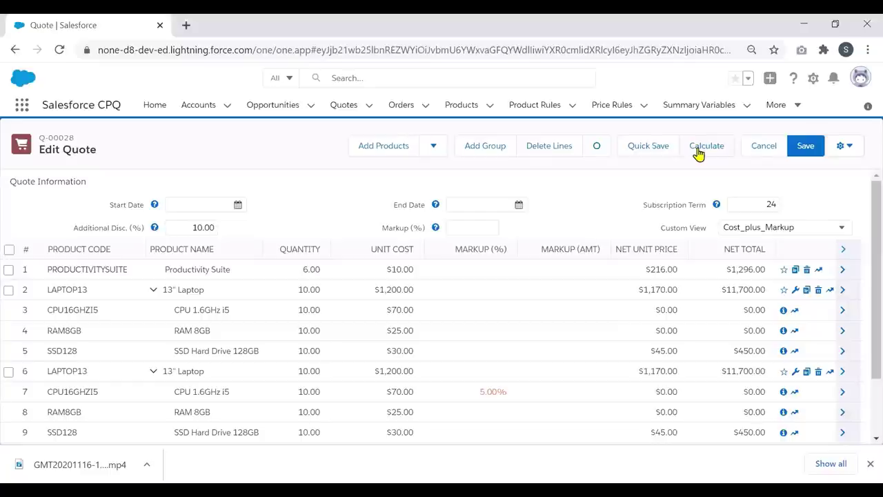
click(649, 147)
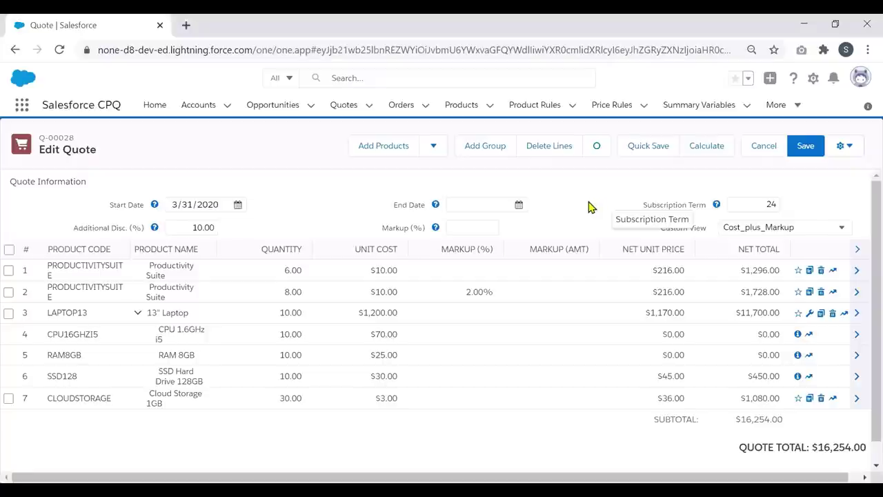
Narrow the Markup (%) column in the quote line table
click(503, 251)
drag(486, 255, 481, 256)
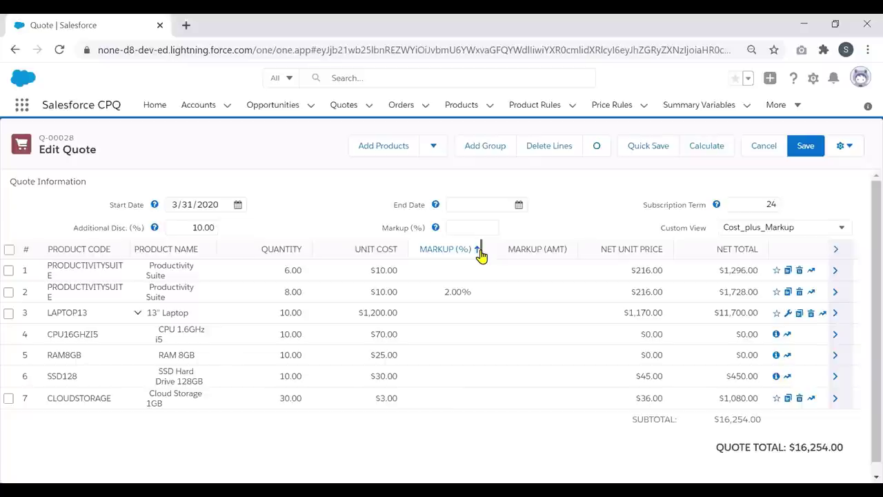
Set the quote's Custom View to --None-- and quick save
click(821, 228)
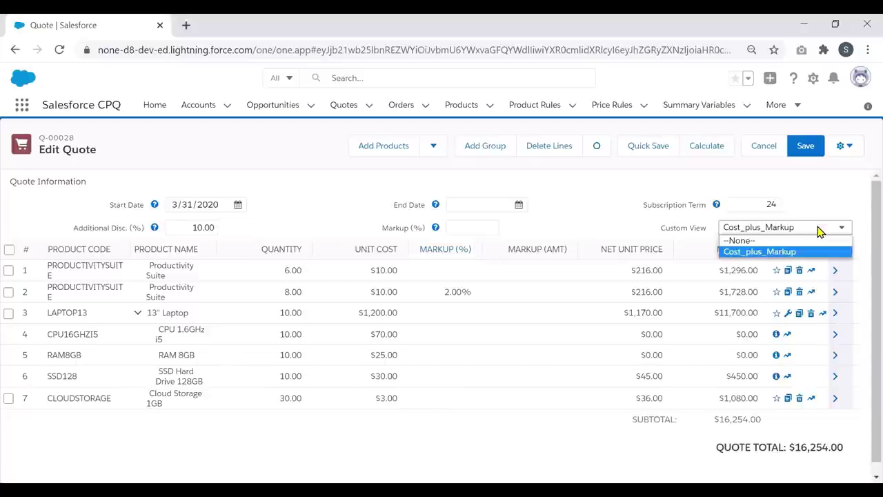
click(815, 240)
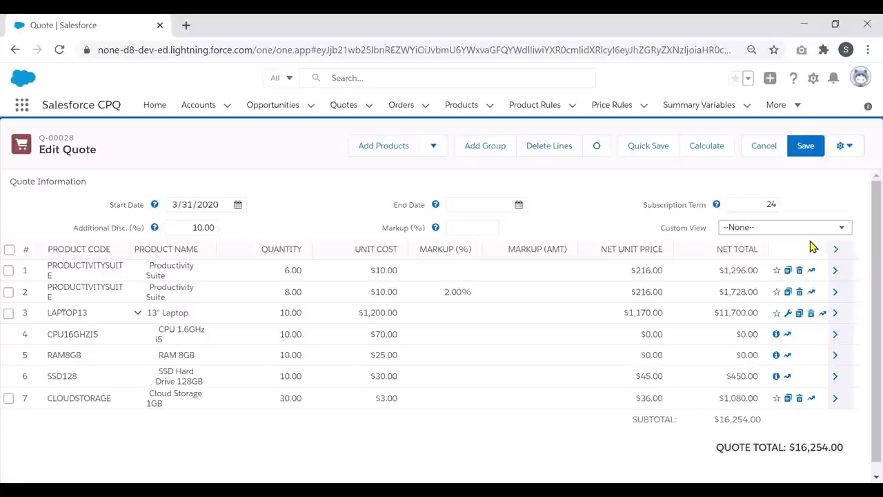
click(655, 155)
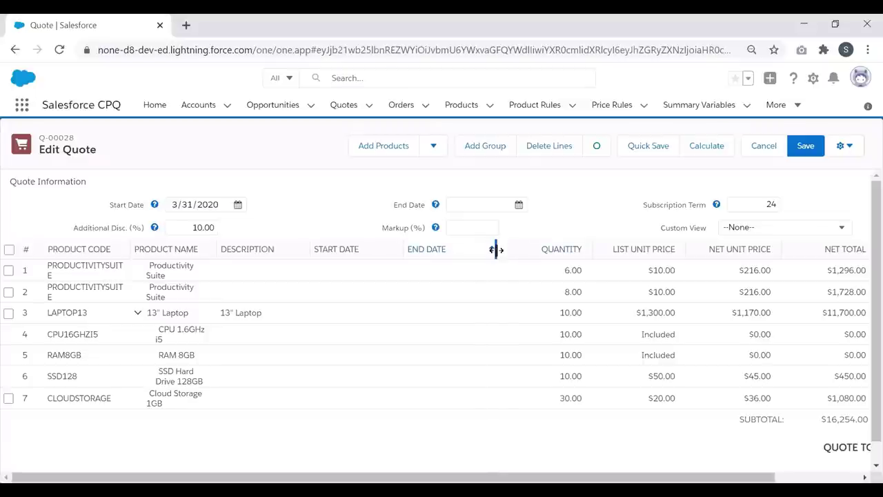
Narrow the End Date column and reset the column widths of the line editor
drag(493, 249, 424, 259)
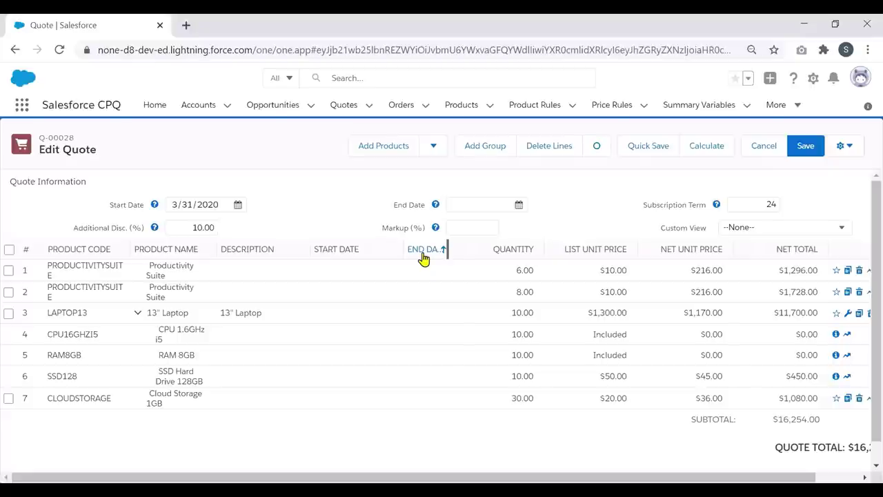
click(842, 148)
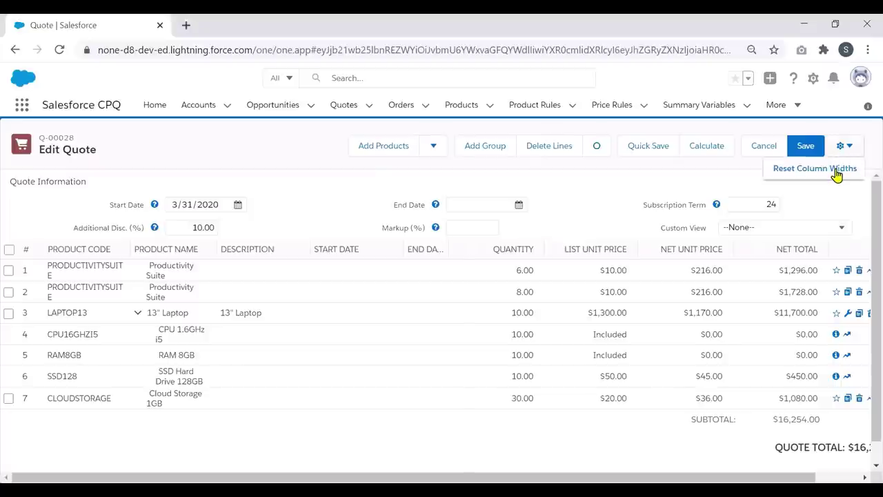
click(837, 173)
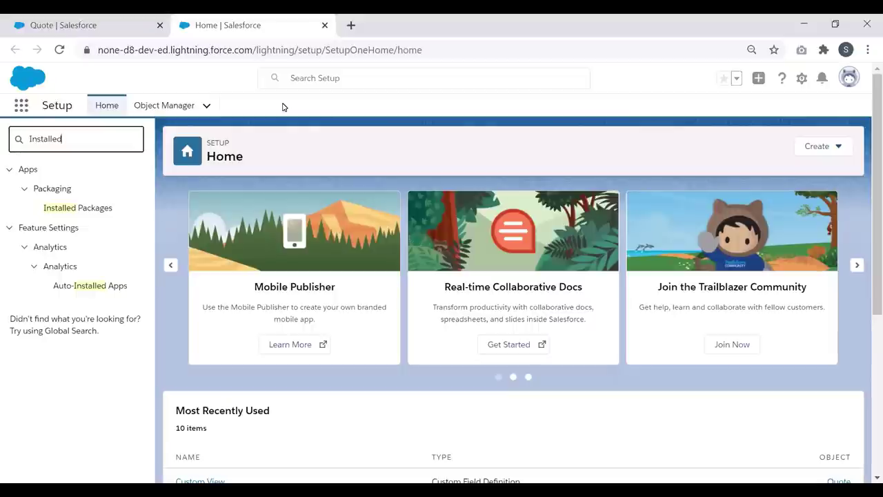
Open the Line Editor settings in the configuration of the installed Salesforce CPQ package
click(79, 210)
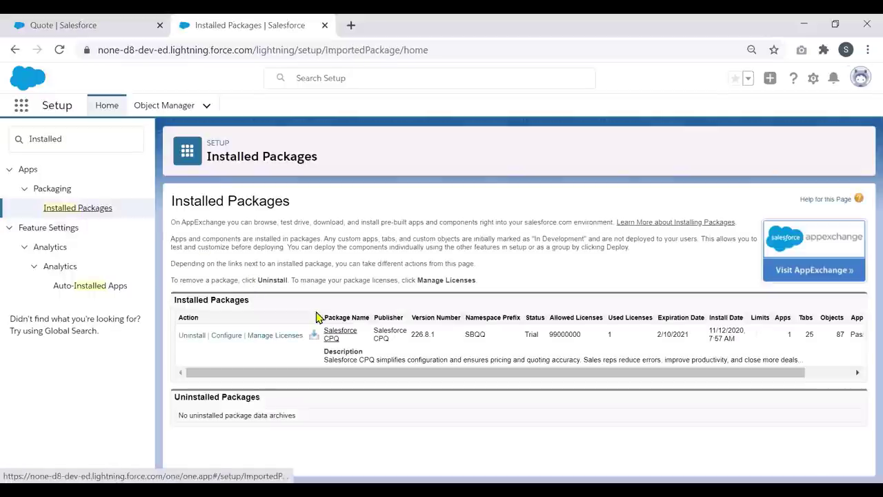
click(227, 336)
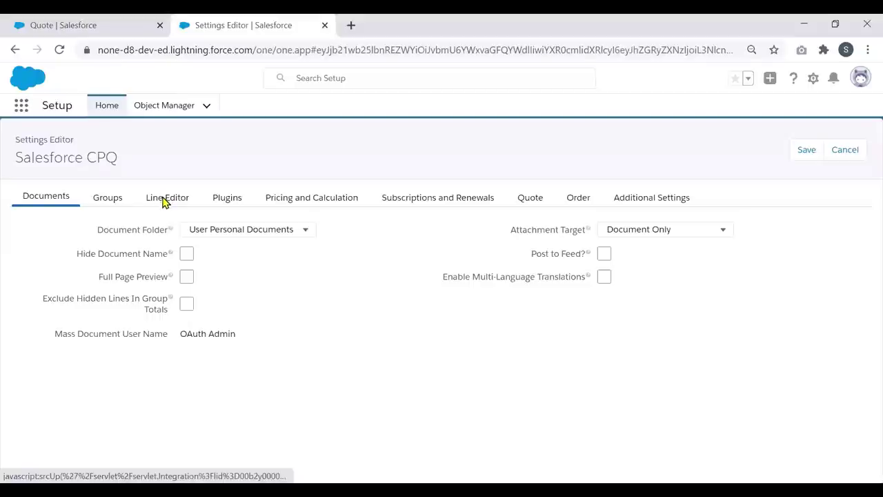
click(164, 206)
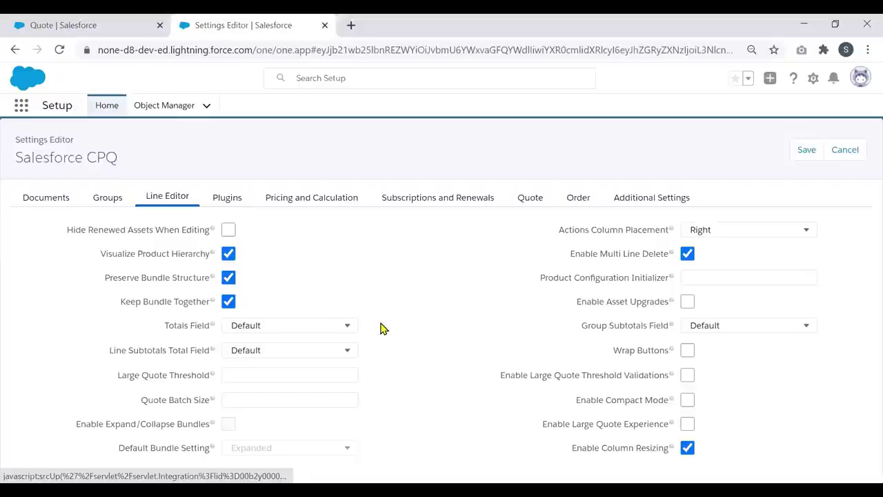
Examine the choices for Totals Field and Line Subtotals Total Field, and the Quote Batch Size setting
click(345, 329)
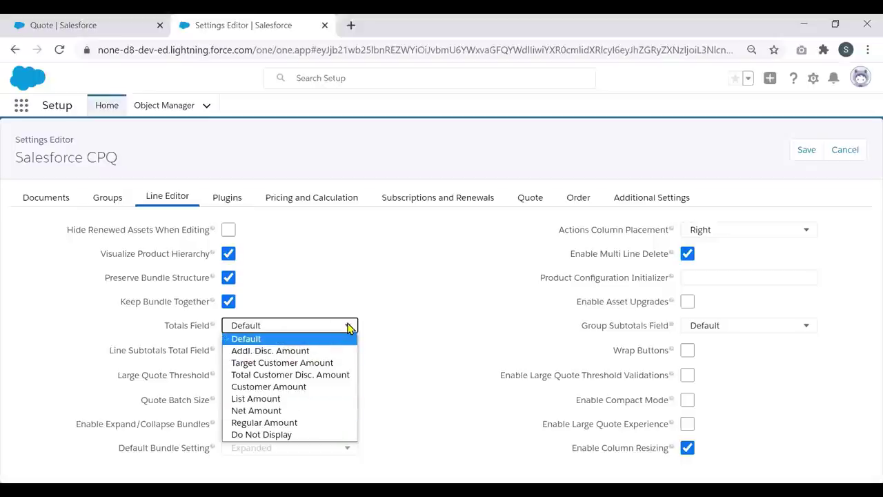
click(422, 324)
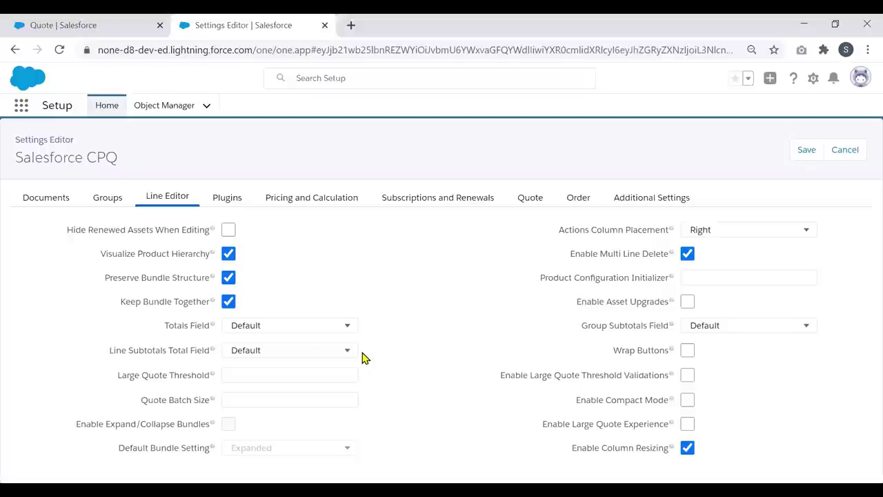
click(328, 352)
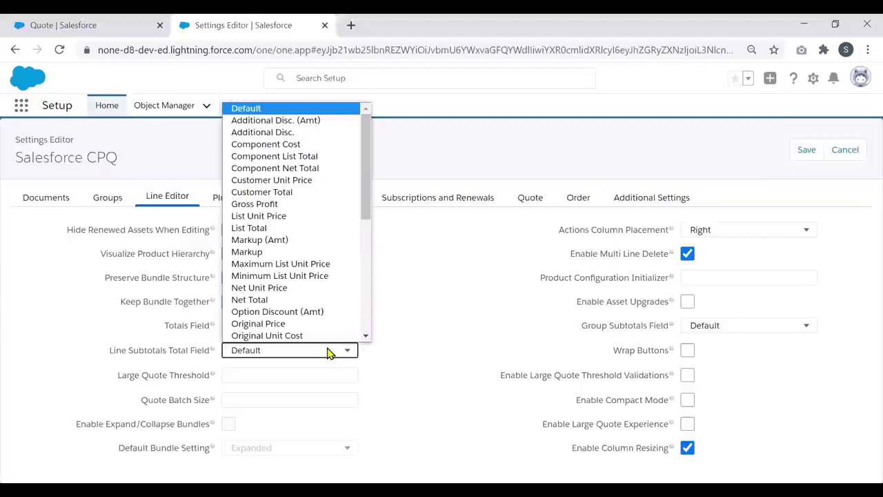
scroll(361, 338, down, 1)
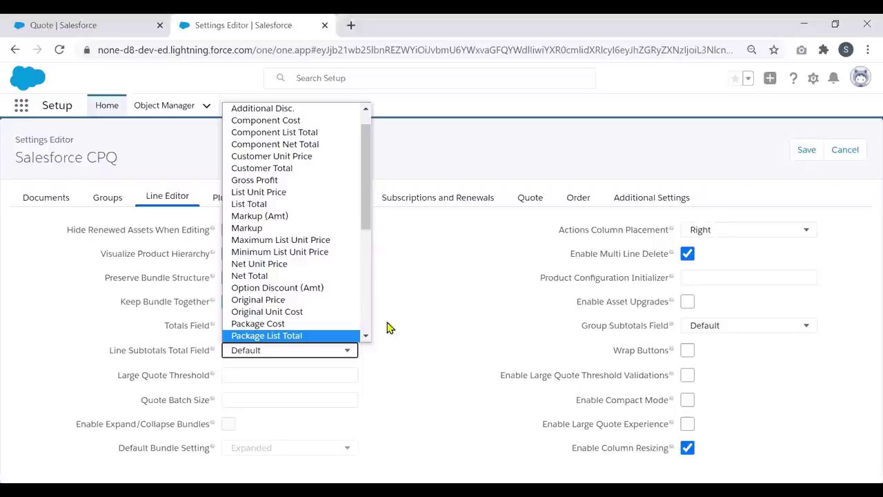
click(437, 376)
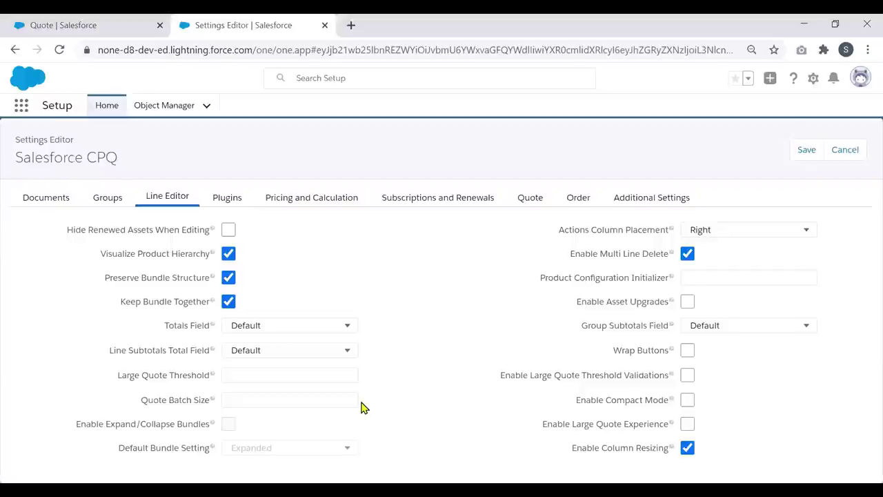
click(340, 403)
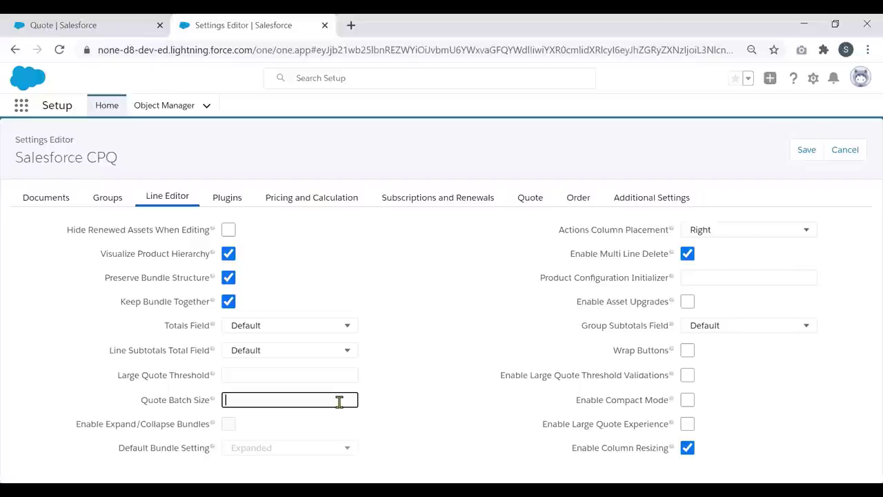
click(419, 409)
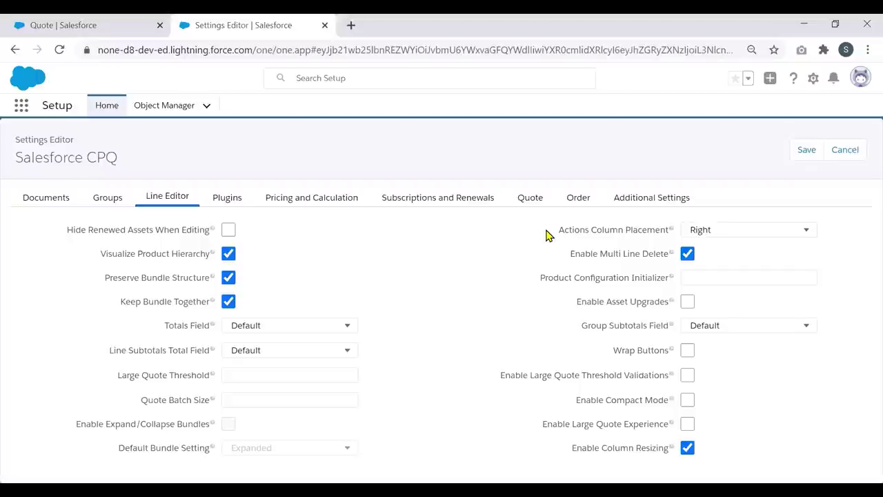
Examine the available choices for Actions Column Placement and Group Subtotals Field in the line editor settings
click(805, 230)
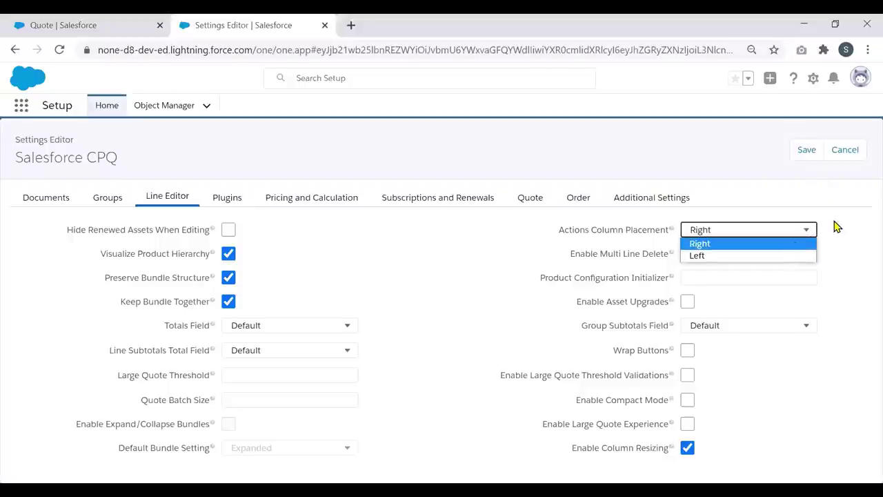
click(865, 231)
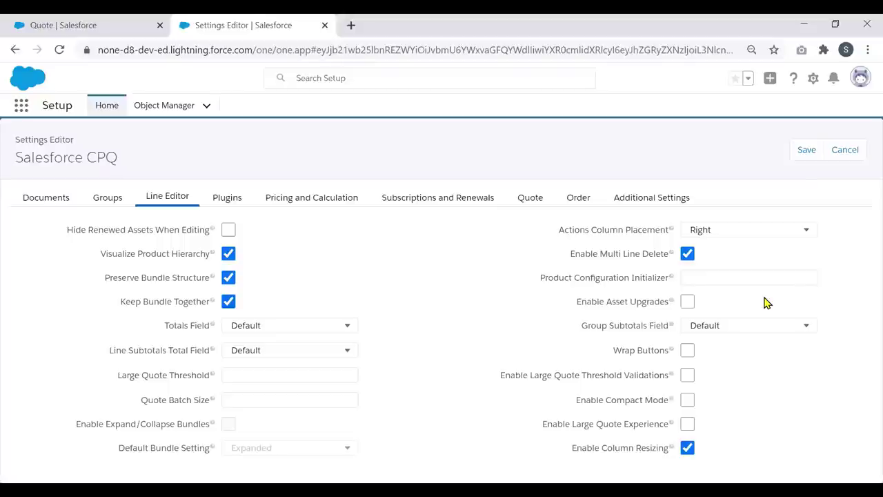
click(800, 328)
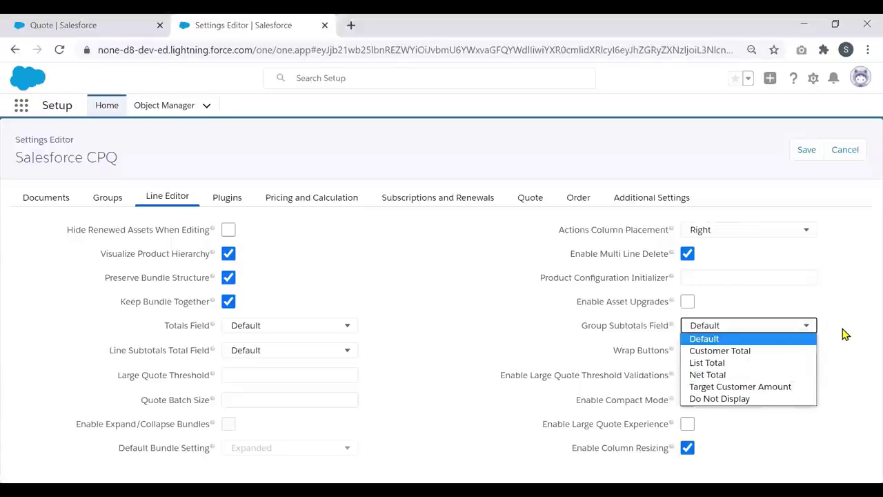
click(843, 330)
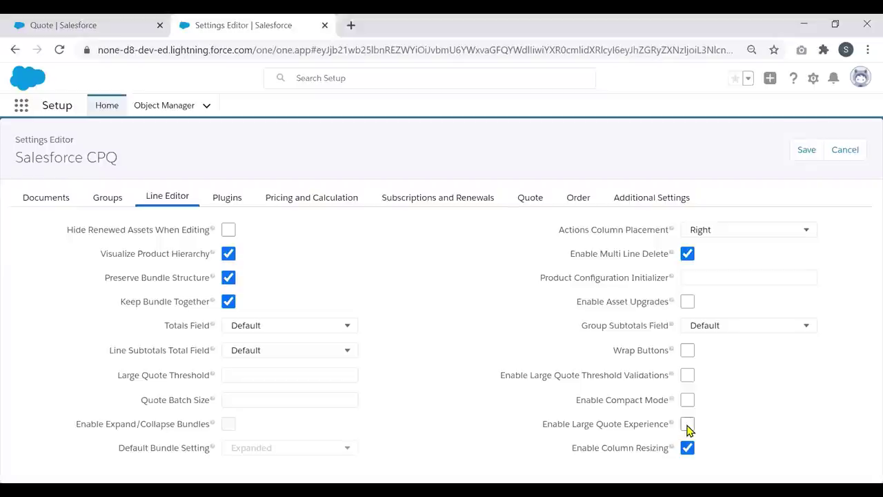
Turn on Enable Large Quote Experience in the Salesforce CPQ line editor settings
click(687, 425)
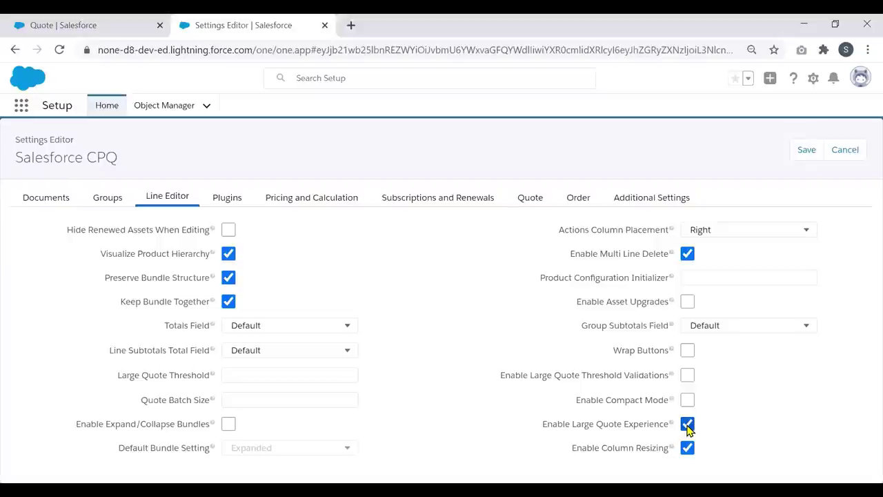